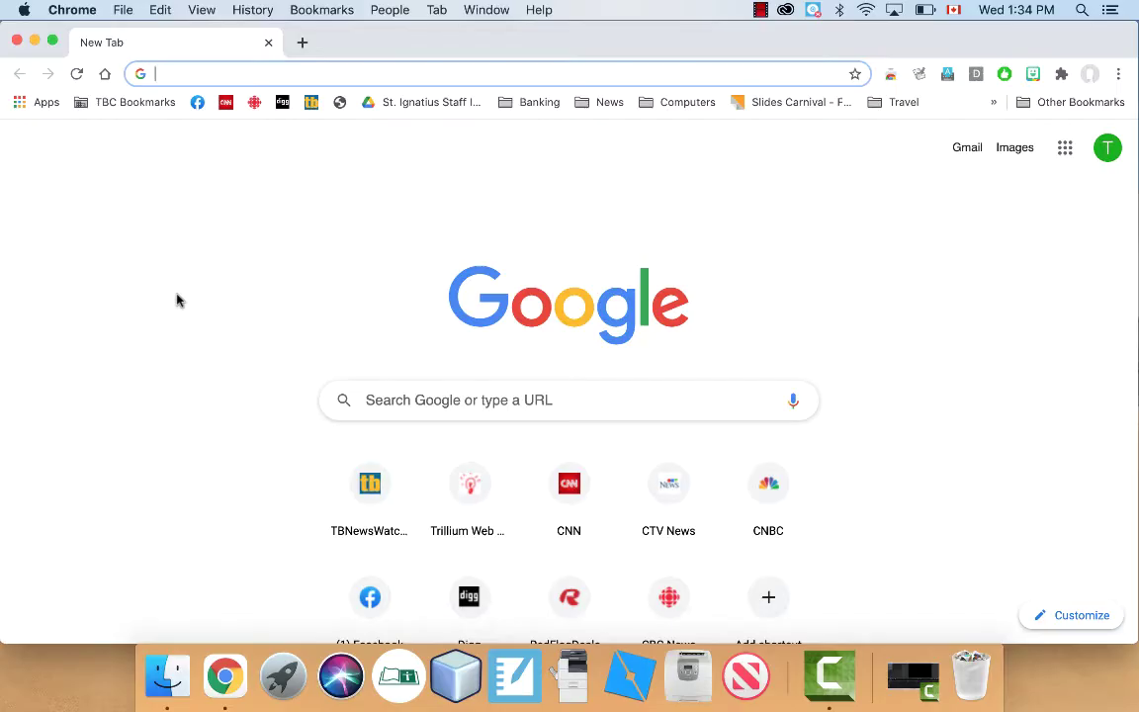
- Search the web for "lucid chart" and open the Lucidchart website
{"action": "type", "text": "lucid char"}
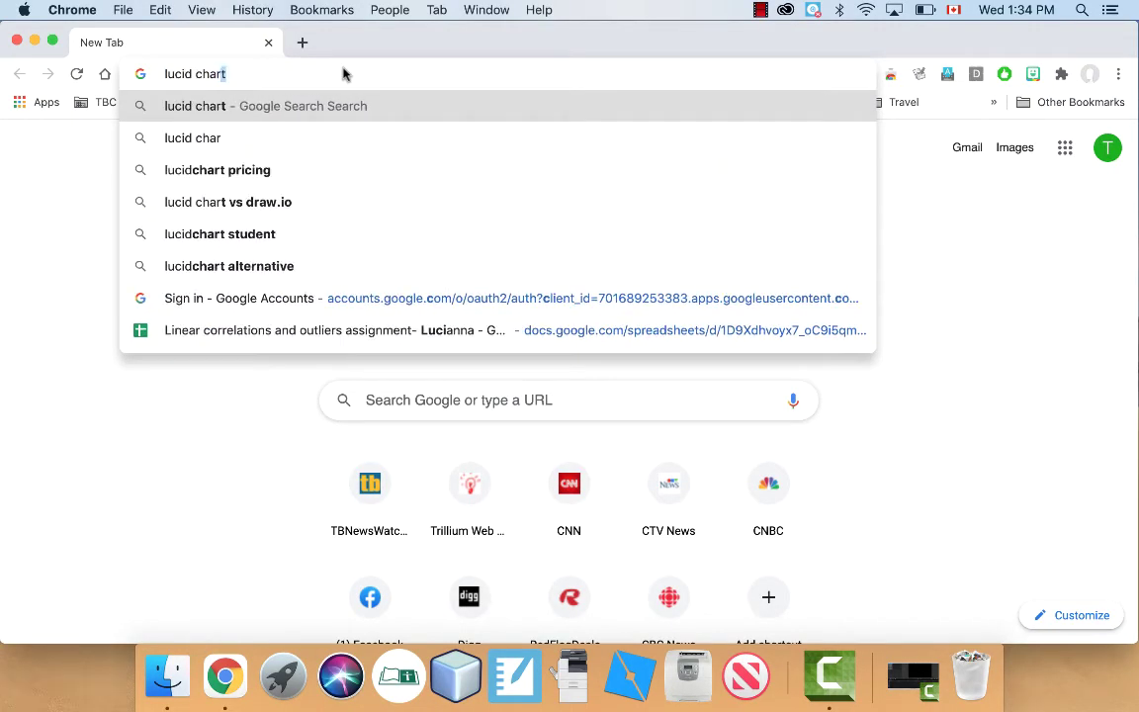
{"action": "key", "text": "Return"}
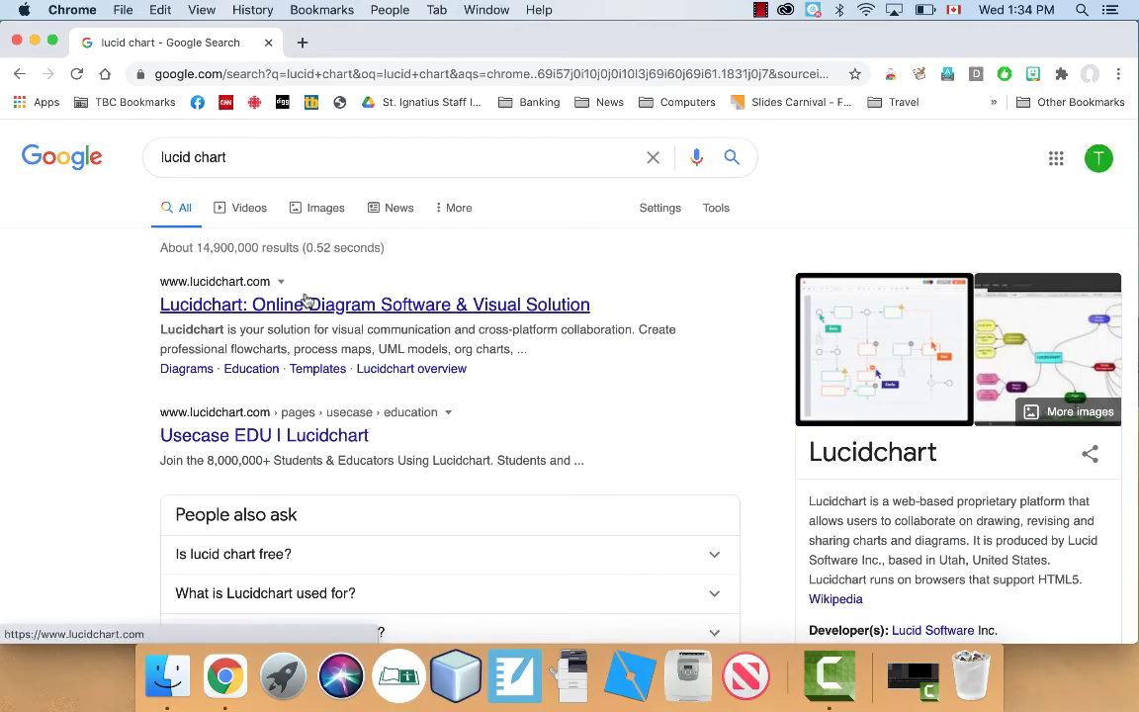
{"action": "left_click", "coordinate": [305, 301]}
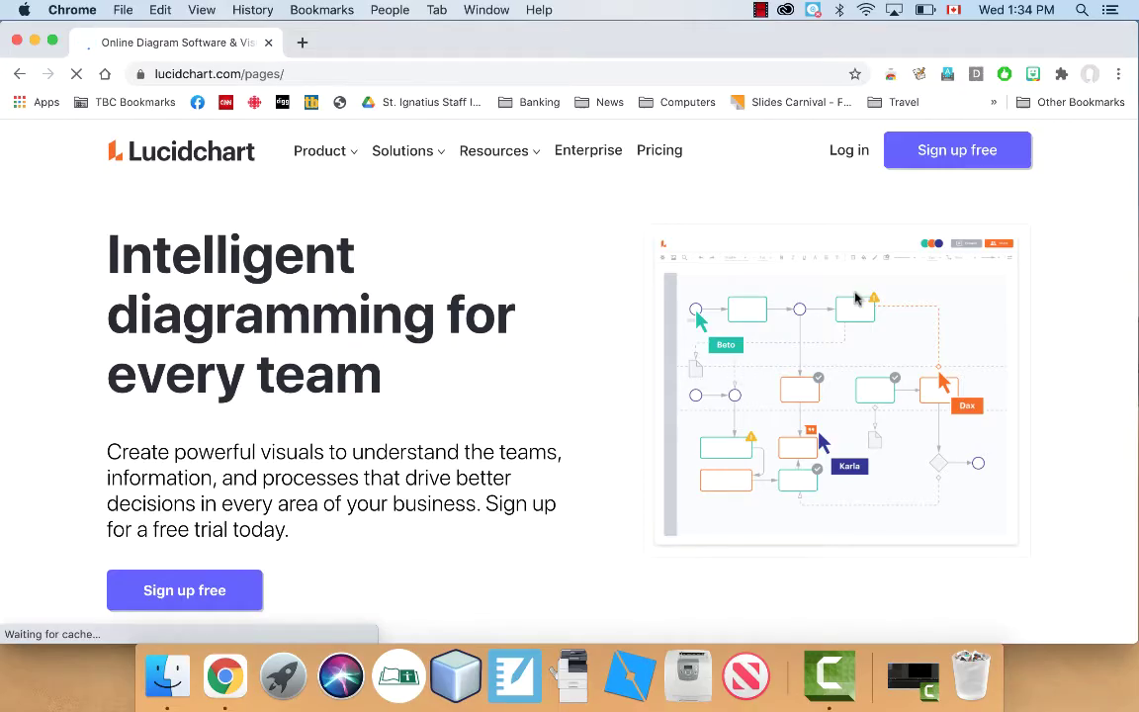
- Log in to Lucidchart and create a new blank diagram
{"action": "left_click", "coordinate": [848, 151]}
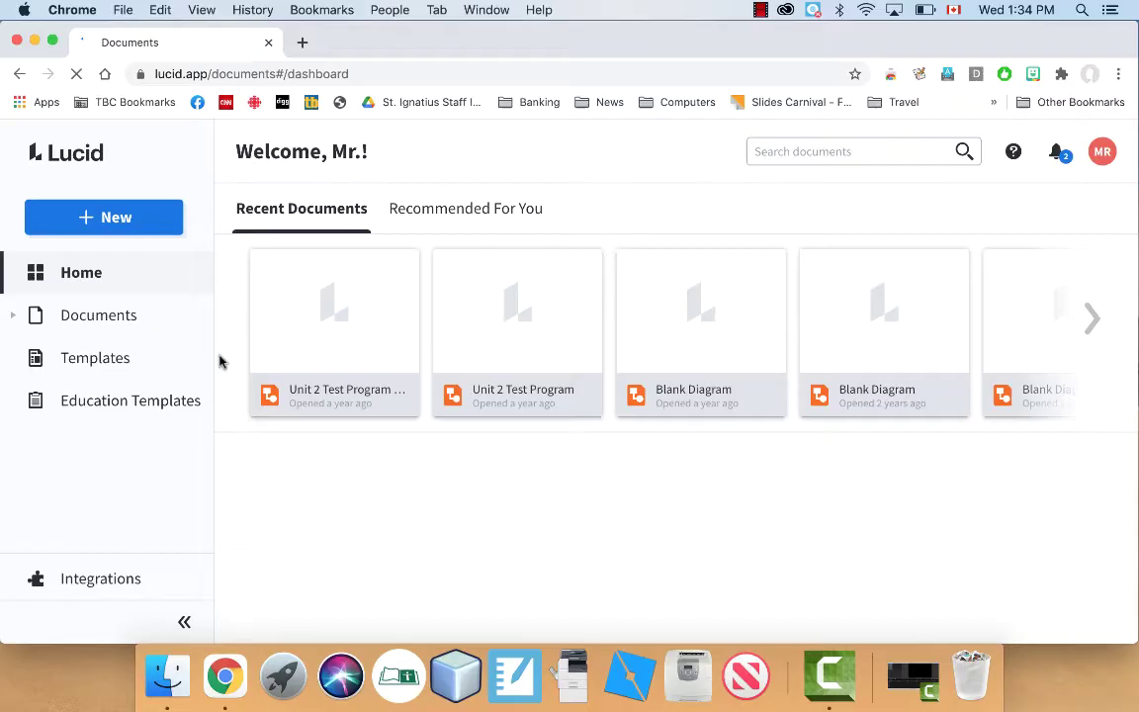
{"action": "left_click", "coordinate": [104, 218]}
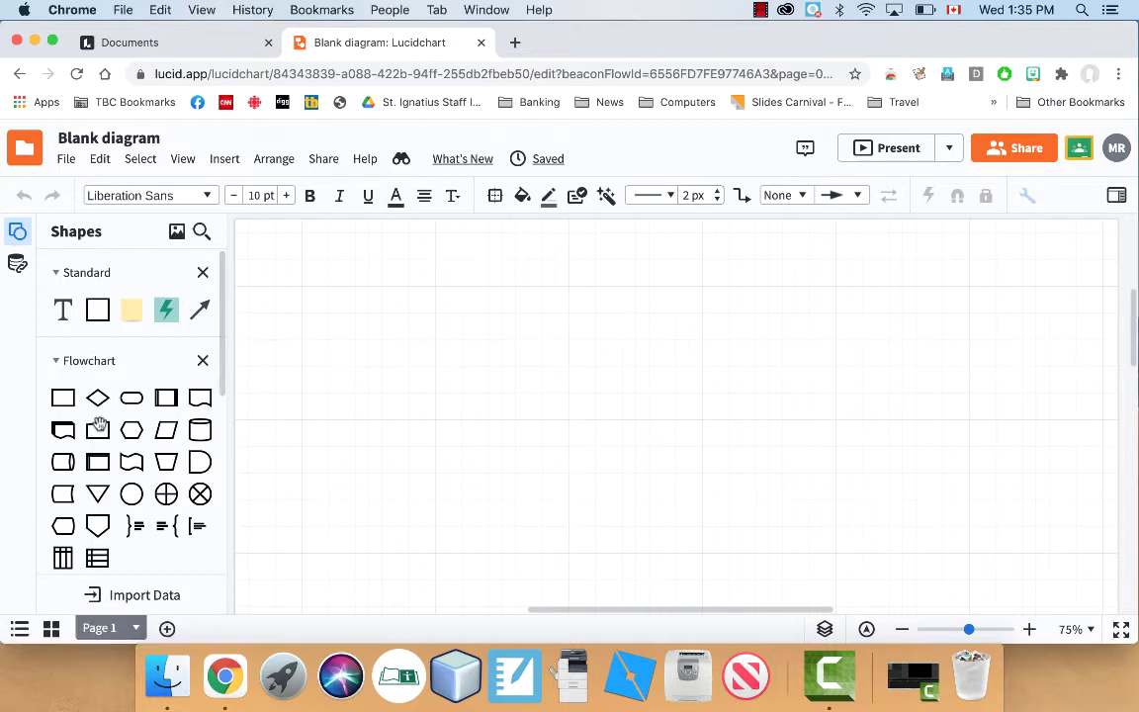
- Examine the flowchart and basic shapes and the additional shape libraries that can be added to the diagram
{"action": "scroll", "coordinate": [132, 462], "scroll_direction": "down", "scroll_amount": 2}
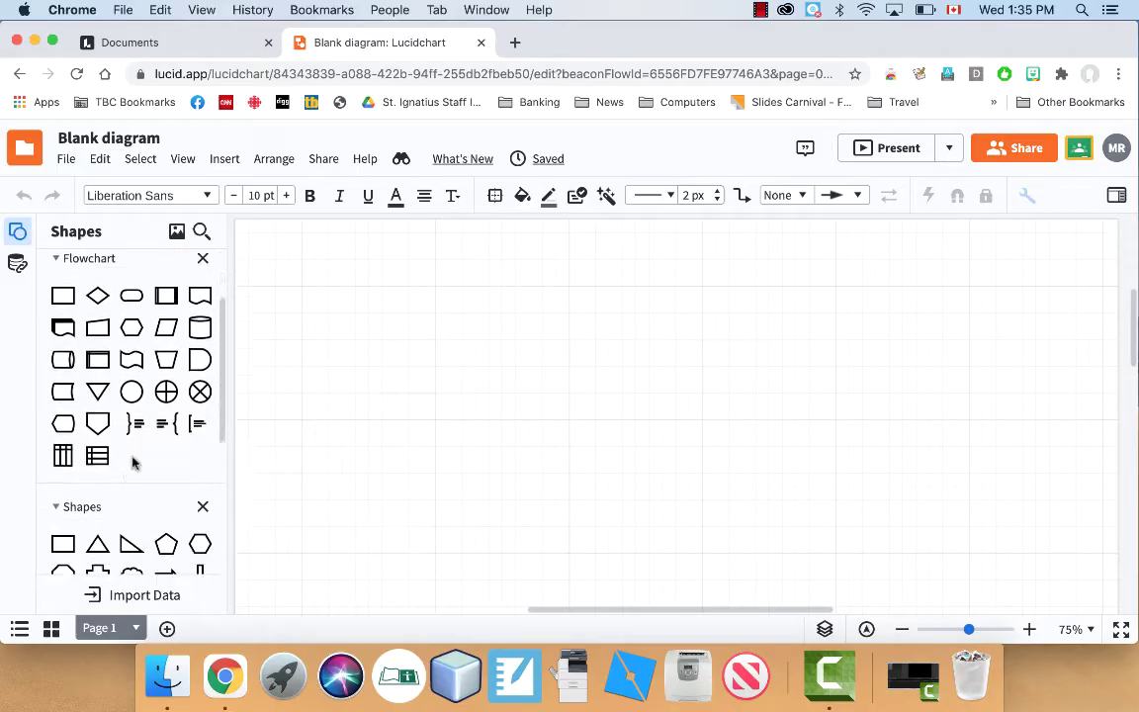
{"action": "scroll", "coordinate": [134, 462], "scroll_direction": "down", "scroll_amount": 6}
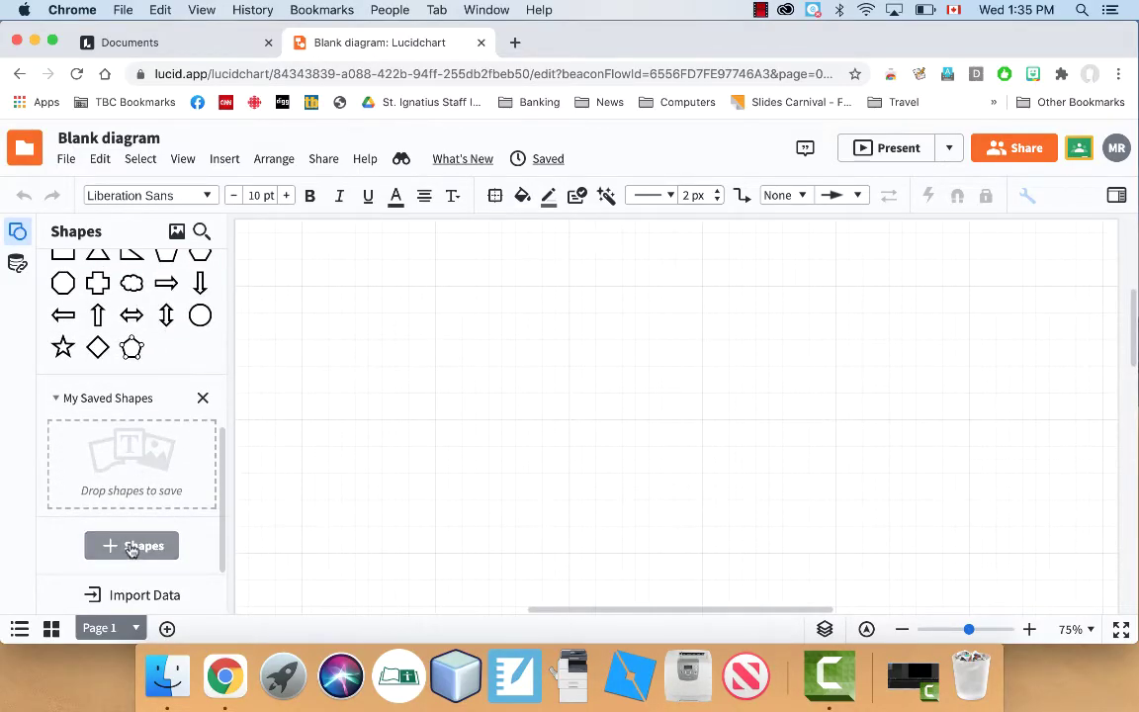
{"action": "left_click", "coordinate": [132, 547]}
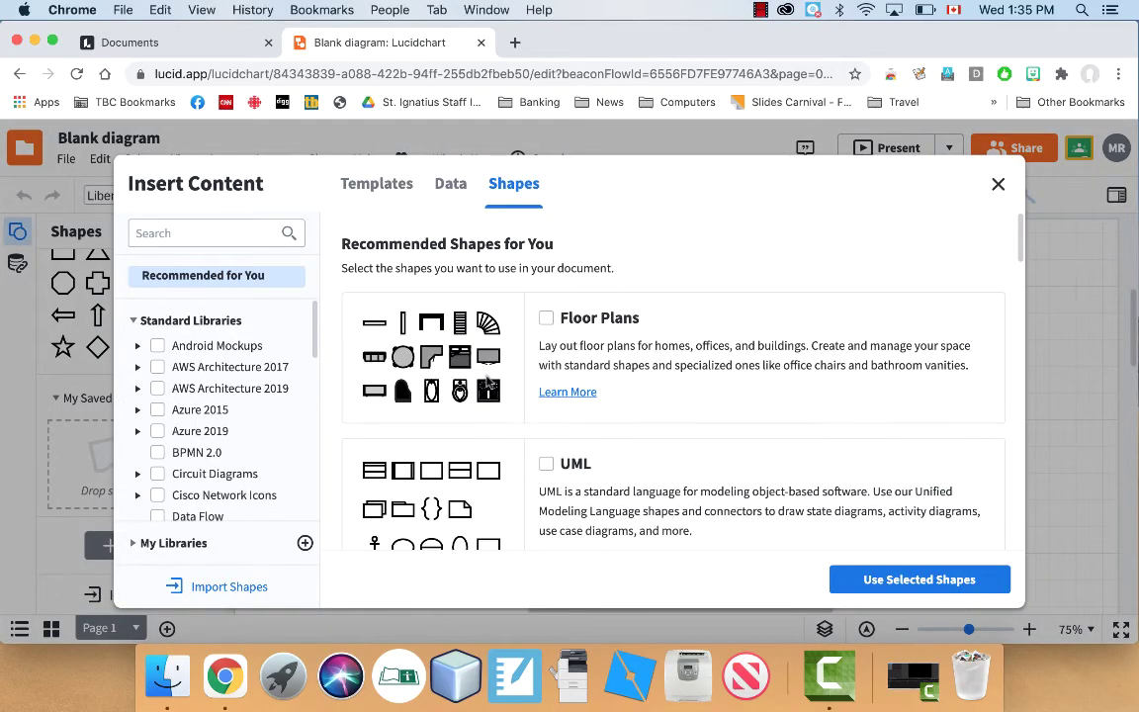
{"action": "scroll", "coordinate": [490, 420], "scroll_direction": "down", "scroll_amount": 1}
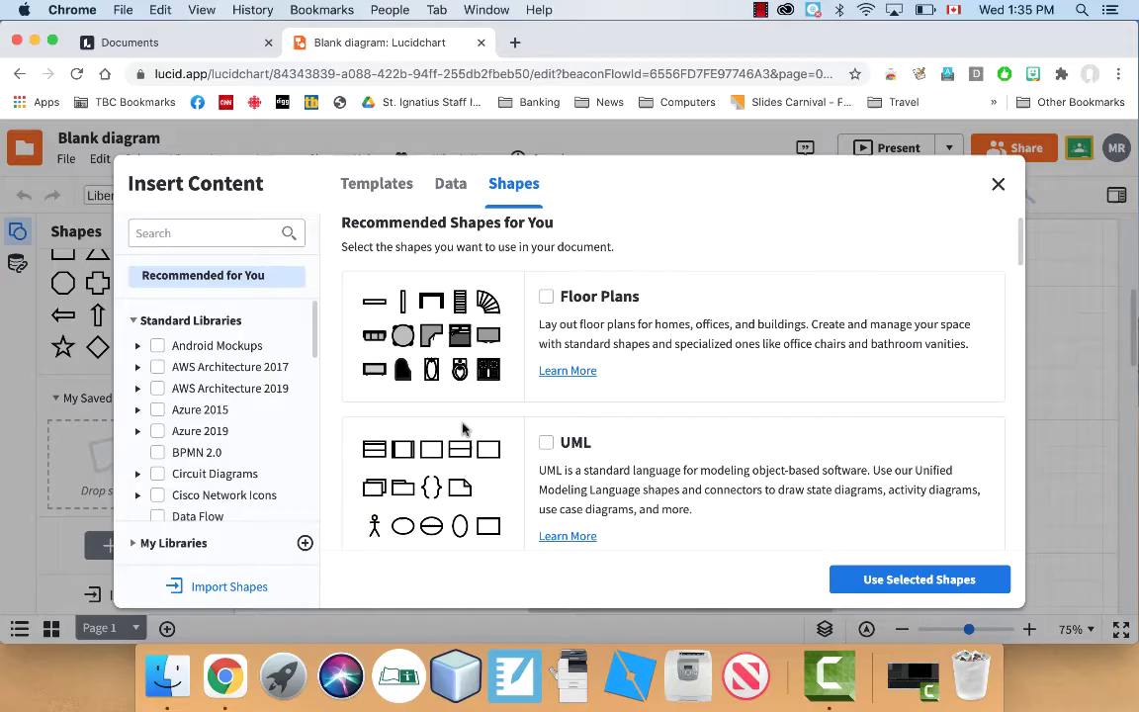
{"action": "scroll", "coordinate": [463, 429], "scroll_direction": "down", "scroll_amount": 3}
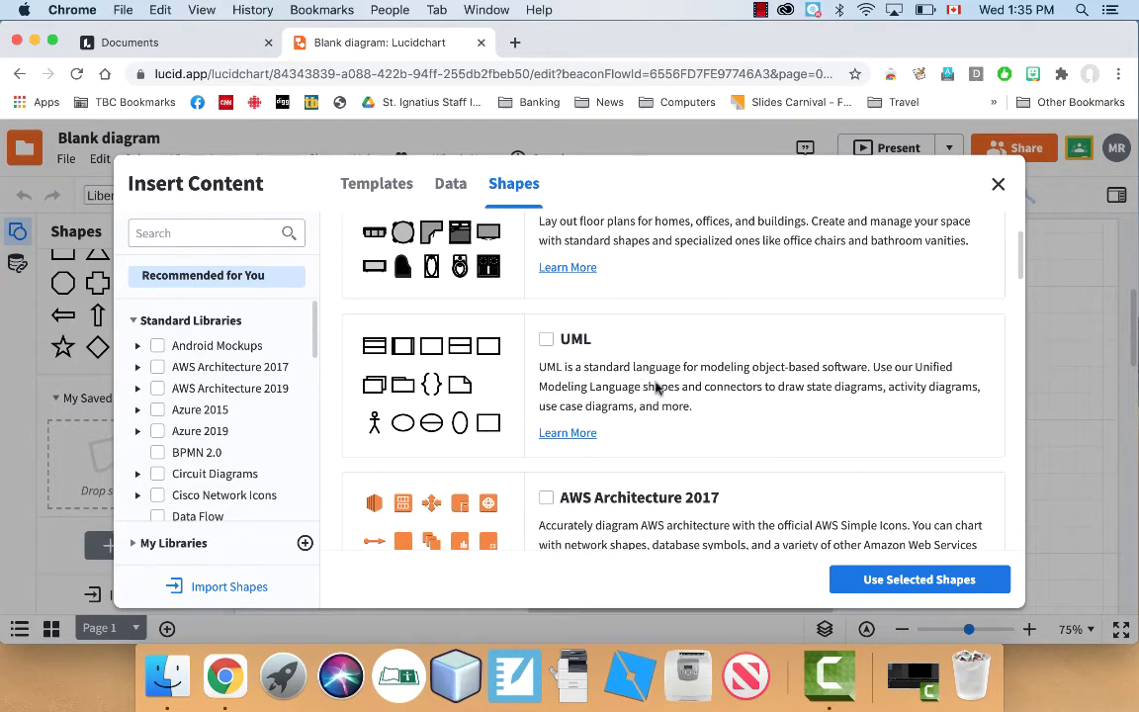
{"action": "scroll", "coordinate": [655, 388], "scroll_direction": "down", "scroll_amount": 8}
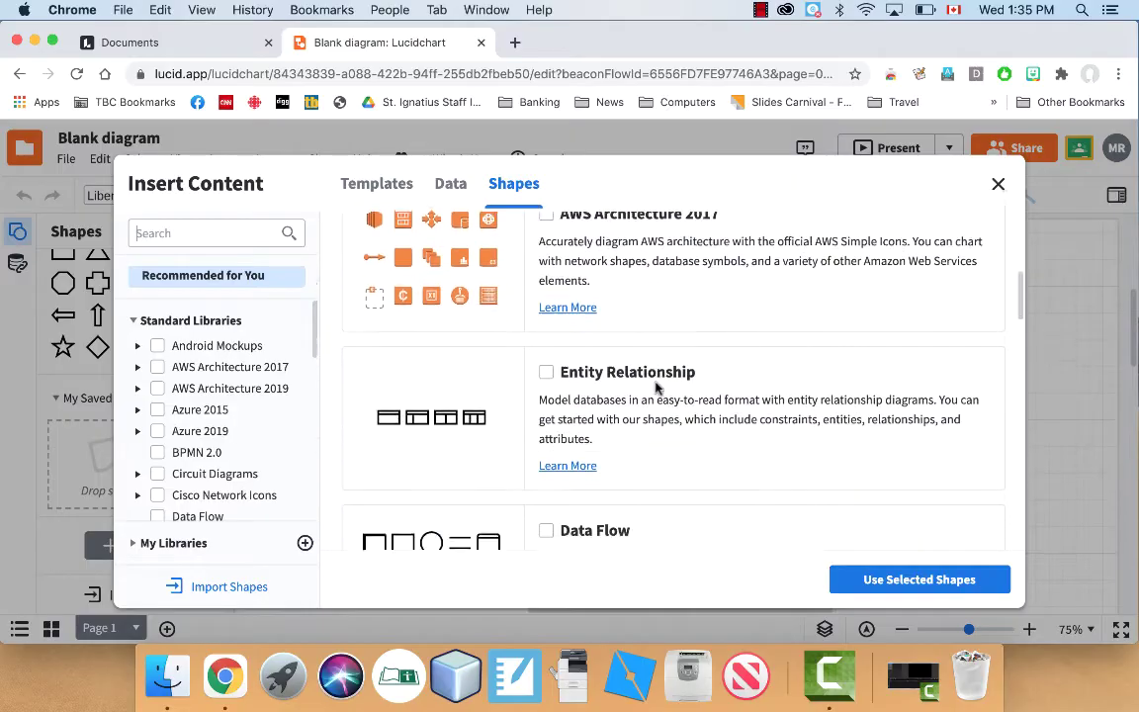
{"action": "scroll", "coordinate": [655, 387], "scroll_direction": "down", "scroll_amount": 12}
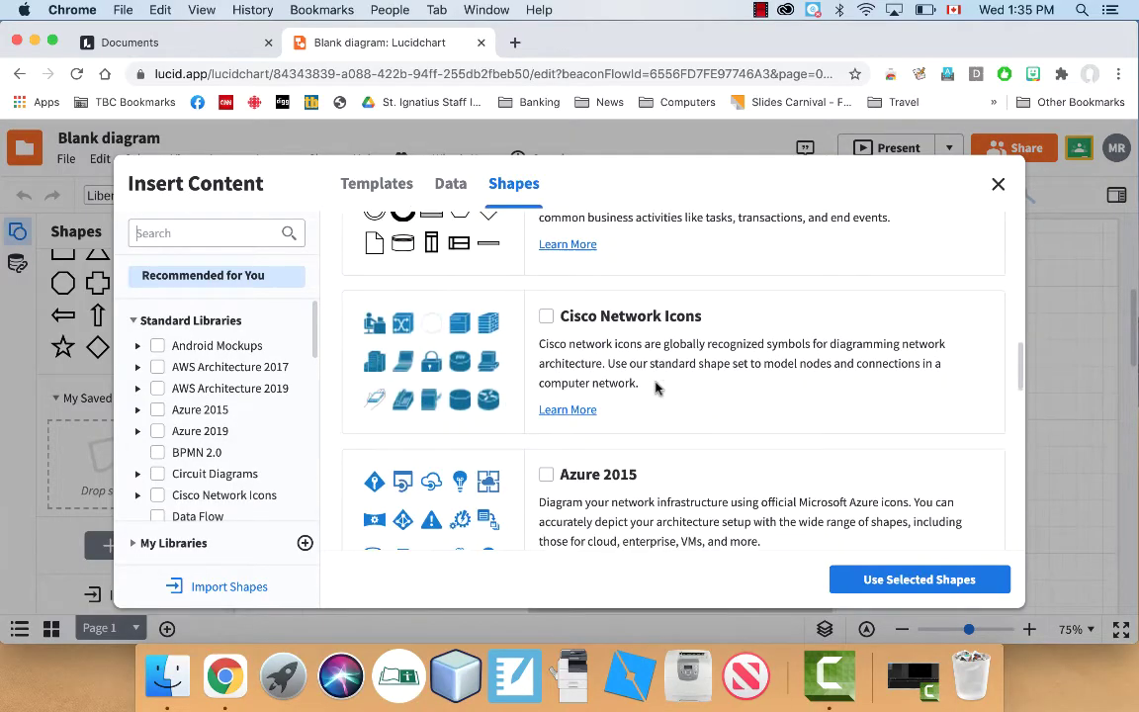
{"action": "scroll", "coordinate": [654, 388], "scroll_direction": "down", "scroll_amount": 7}
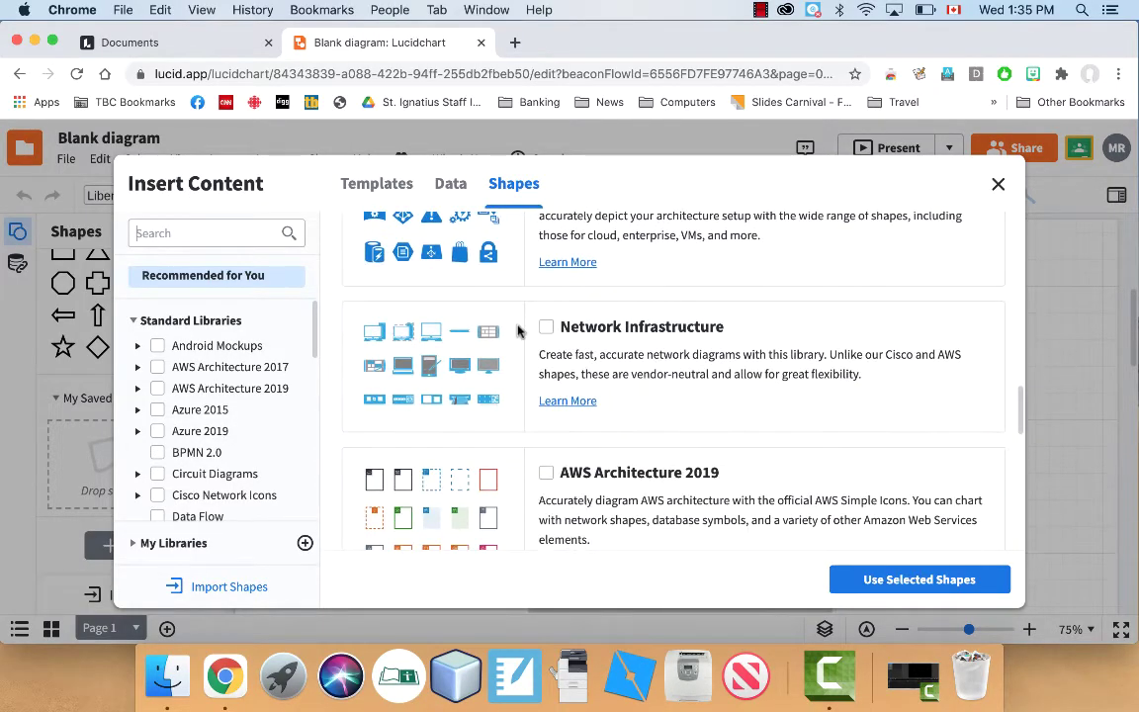
{"action": "scroll", "coordinate": [610, 384], "scroll_direction": "down", "scroll_amount": 9}
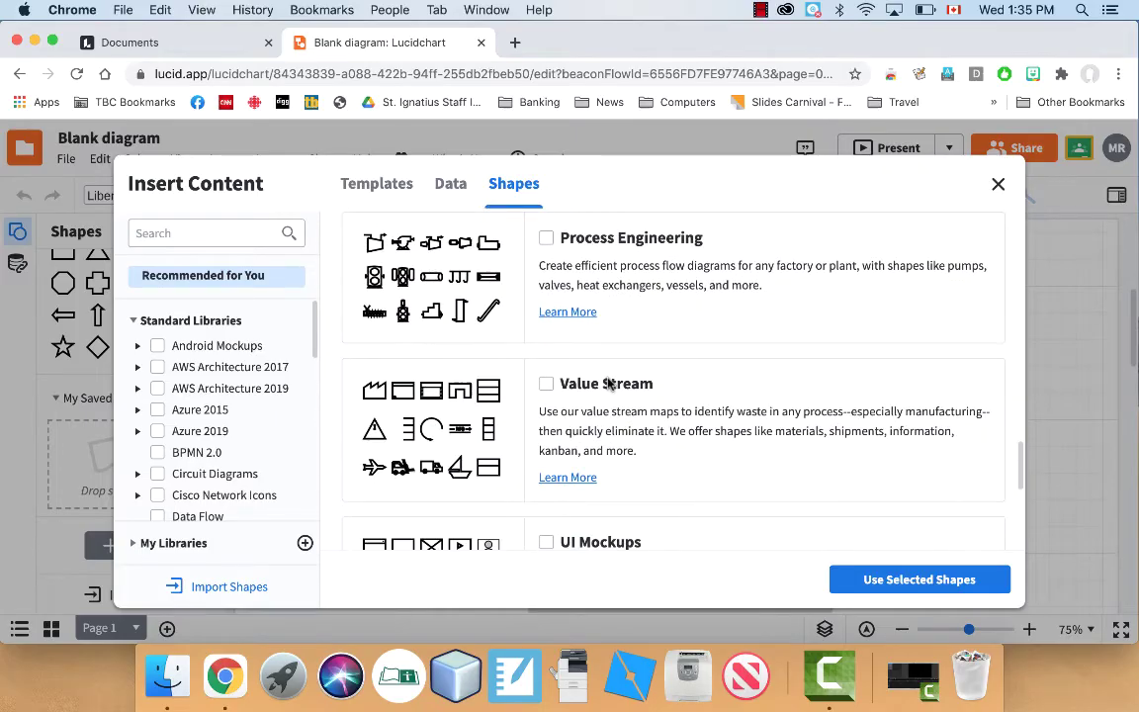
{"action": "scroll", "coordinate": [610, 384], "scroll_direction": "up", "scroll_amount": 1}
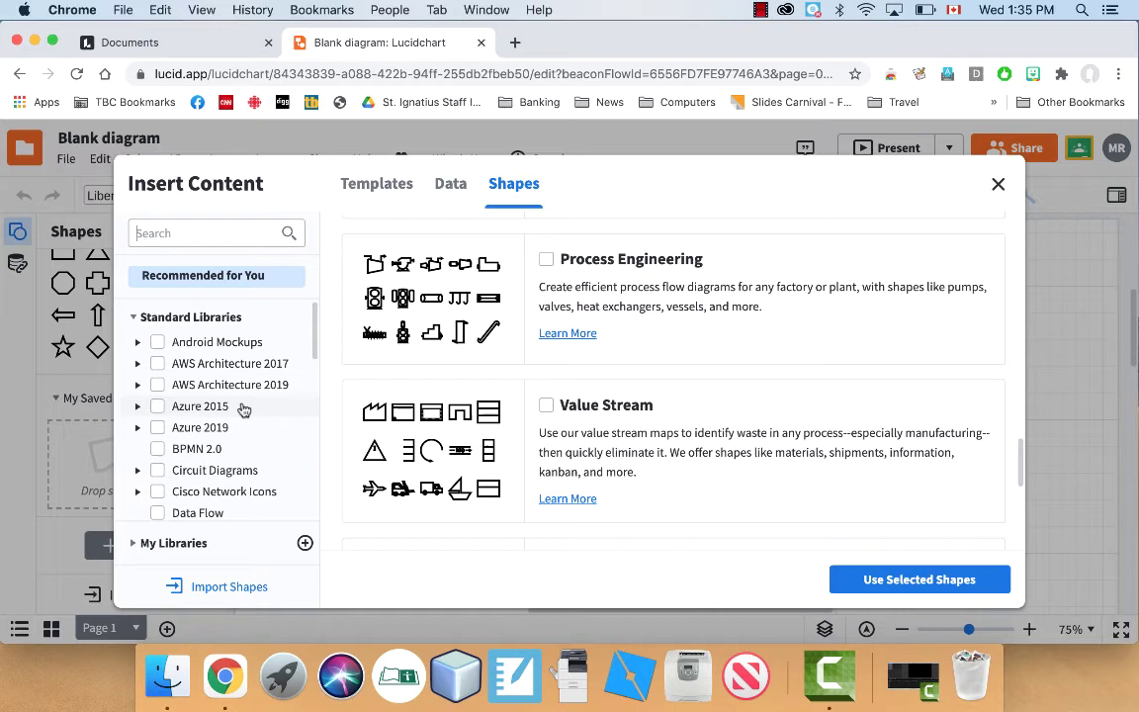
{"action": "scroll", "coordinate": [242, 407], "scroll_direction": "down", "scroll_amount": 6}
{"action": "scroll", "coordinate": [244, 410], "scroll_direction": "down", "scroll_amount": 10}
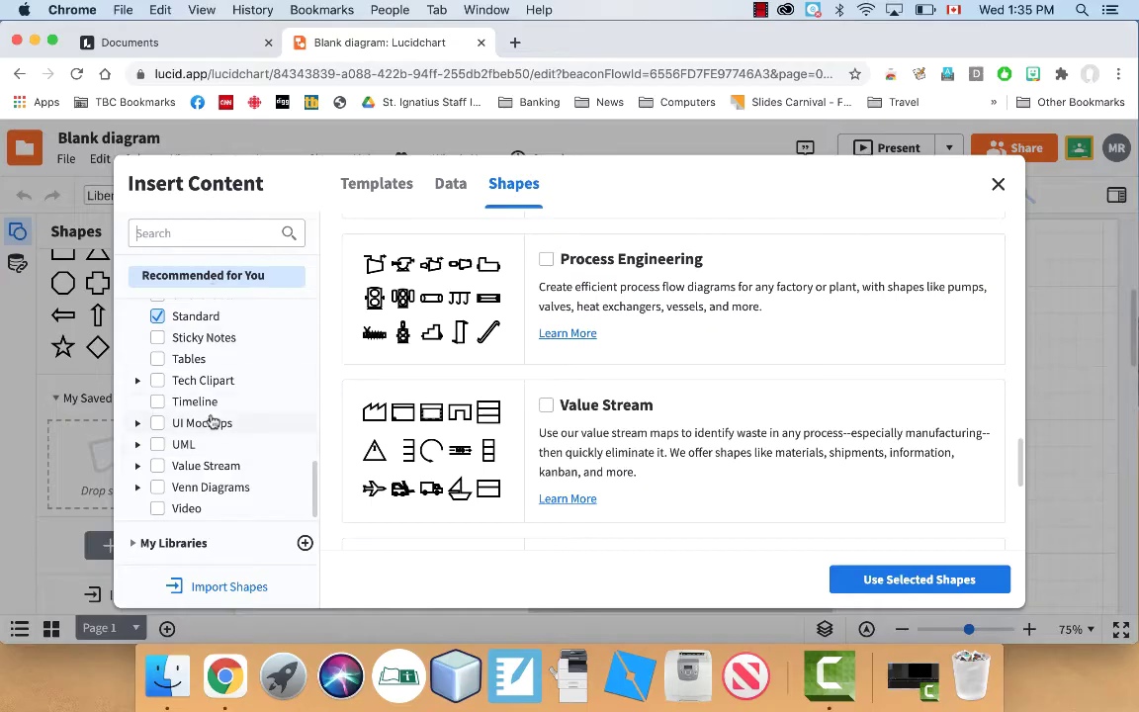
{"action": "left_click", "coordinate": [996, 184]}
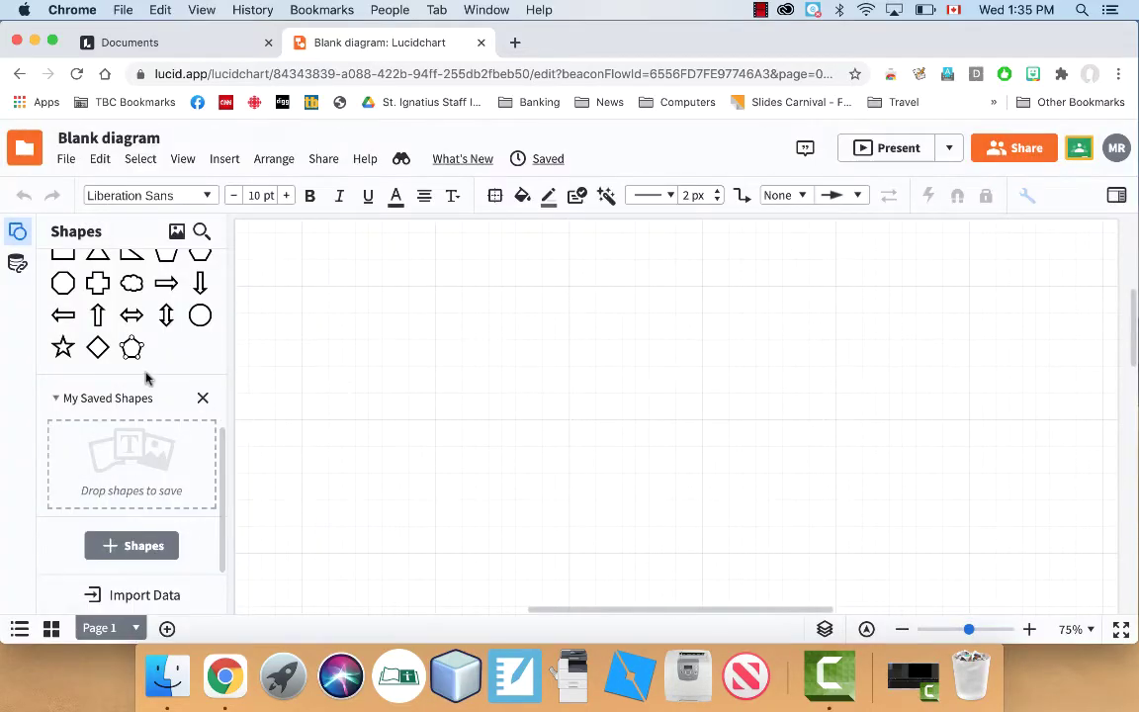
- Place a Terminator flowchart shape near the top of the page and label it "Start"
{"action": "scroll", "coordinate": [145, 375], "scroll_direction": "up", "scroll_amount": 5}
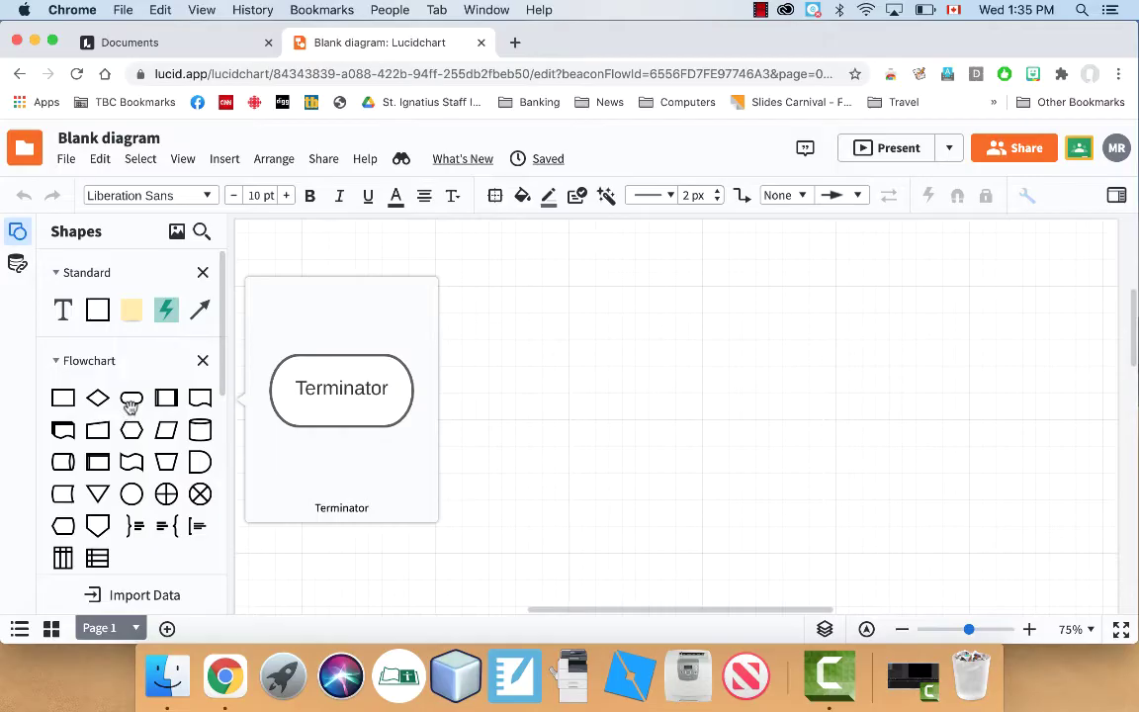
{"action": "left_click_drag", "start_coordinate": [132, 406], "coordinate": [648, 287]}
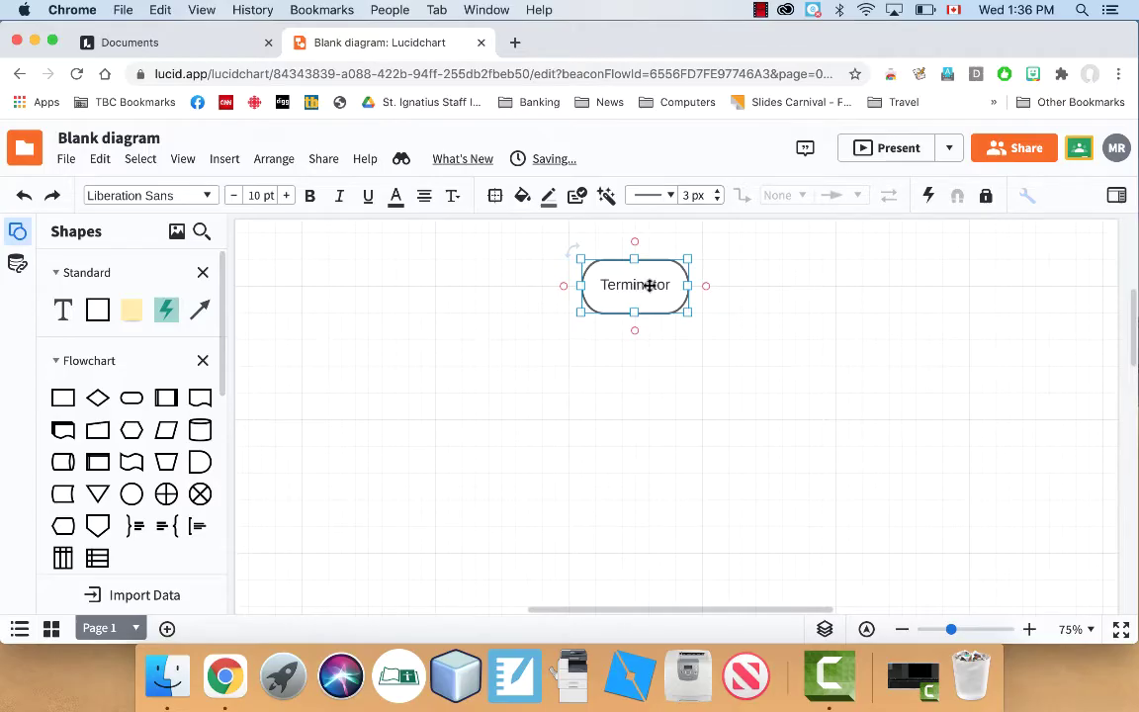
{"action": "double_click", "coordinate": [656, 284]}
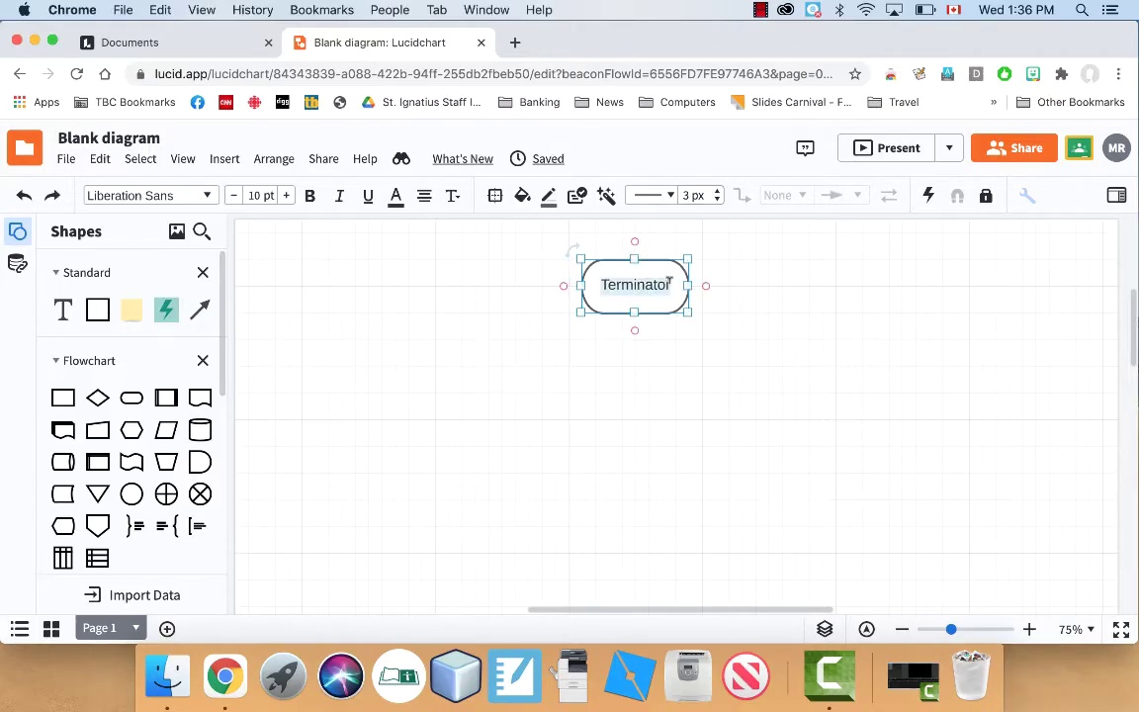
{"action": "type", "text": "Start"}
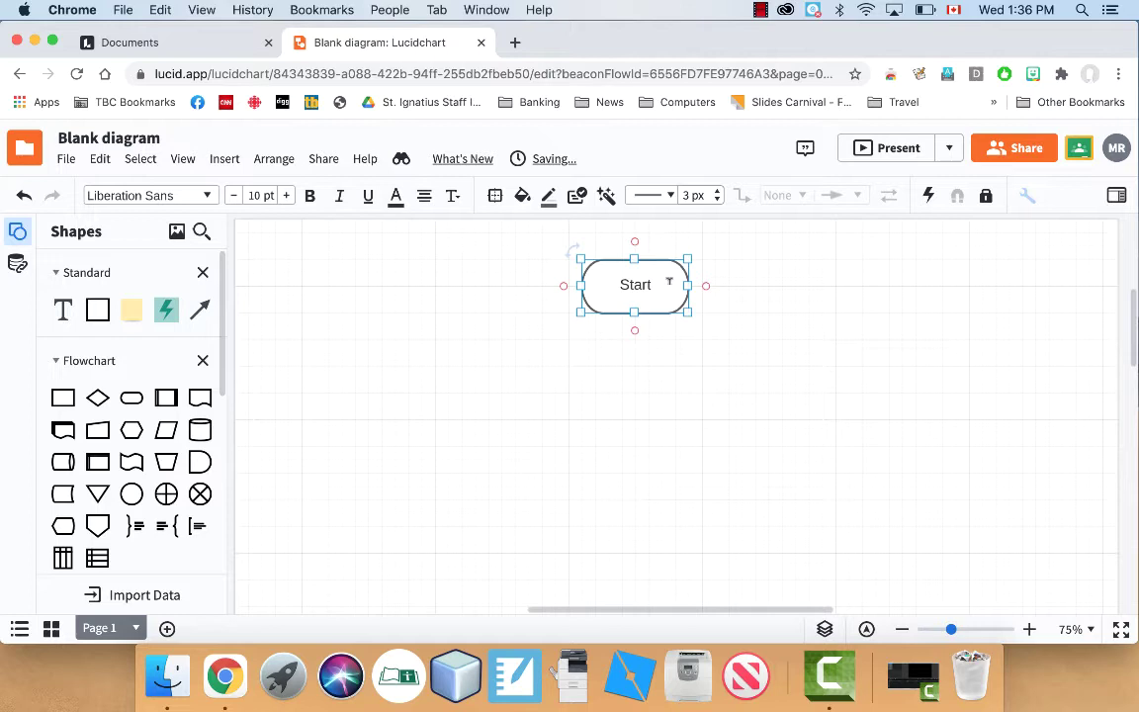
{"action": "left_click", "coordinate": [541, 386]}
- Add a Process shape labelled "int age" below the Start terminator and connect Start to it with an arrow
{"action": "mouse_move", "coordinate": [131, 399]}
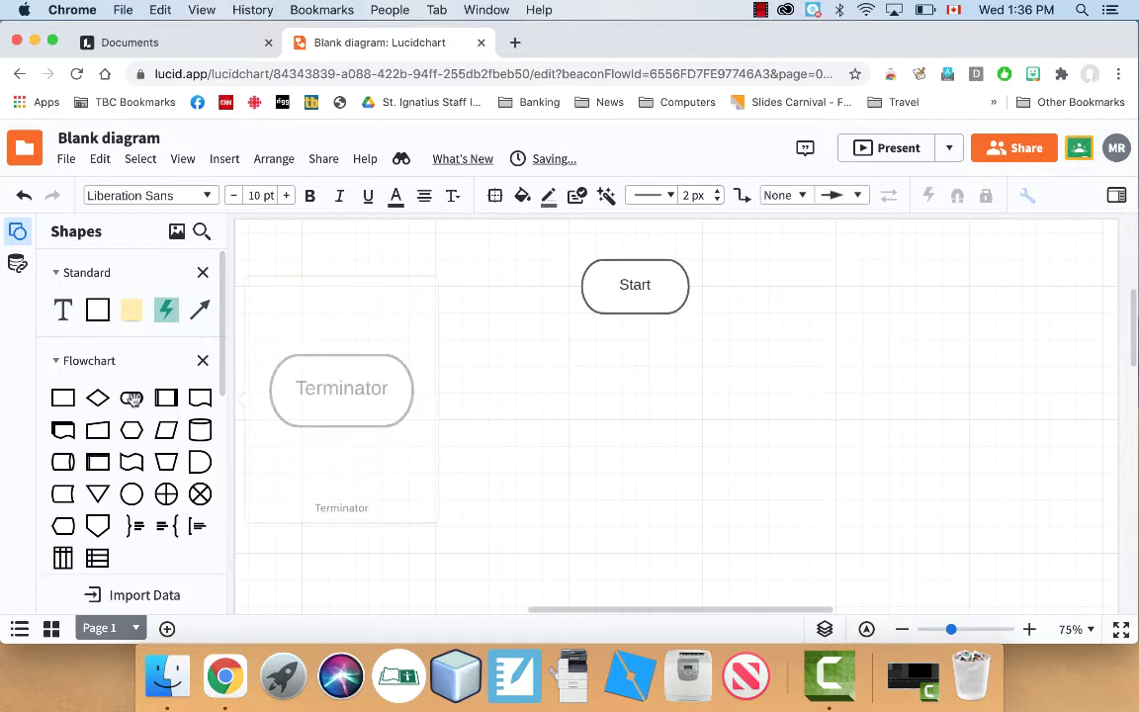
{"action": "mouse_move", "coordinate": [55, 404]}
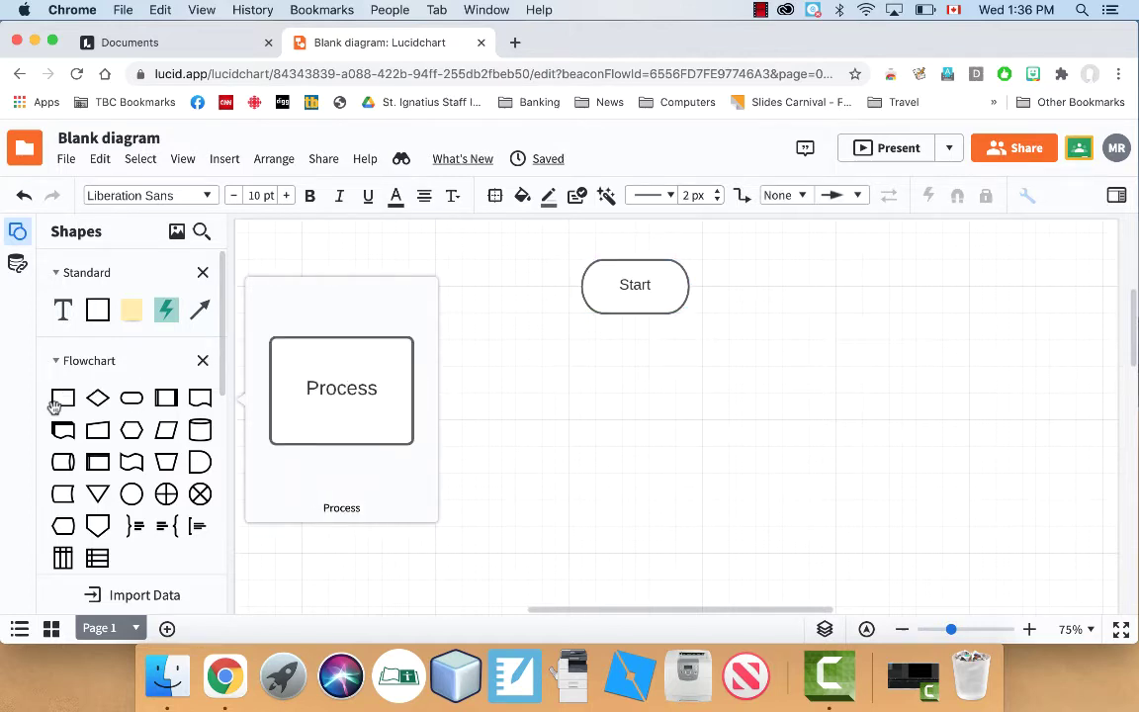
{"action": "mouse_move", "coordinate": [170, 397]}
{"action": "left_click_drag", "start_coordinate": [62, 397], "coordinate": [638, 375]}
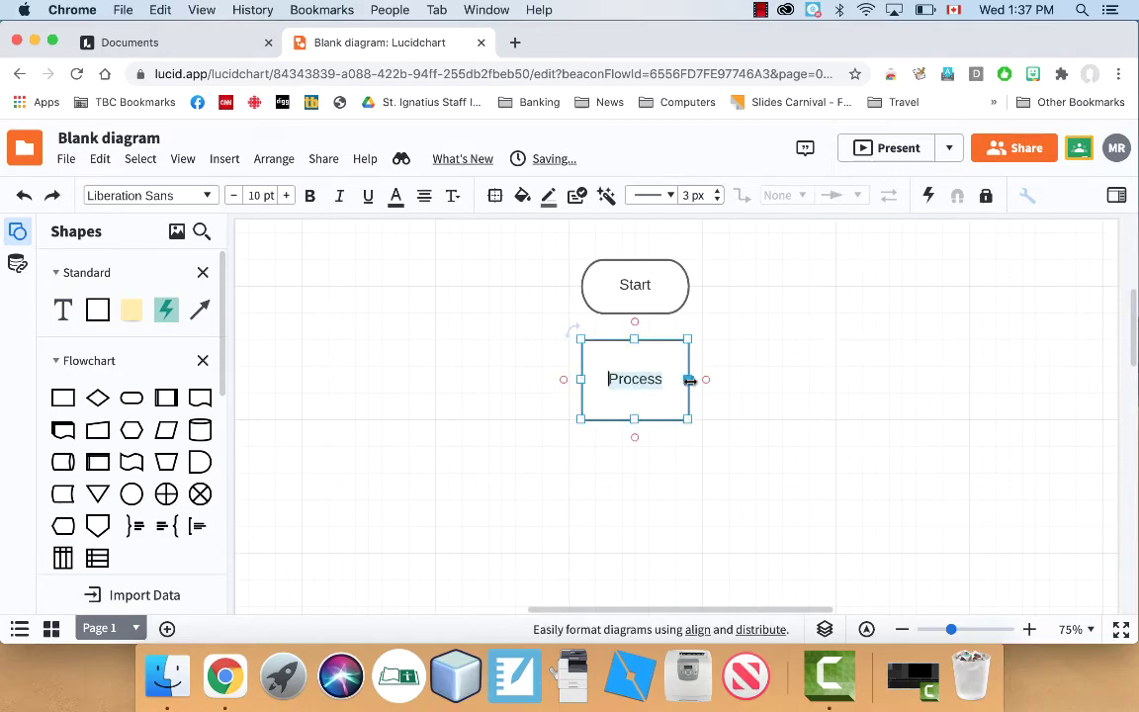
{"action": "type", "text": "int age"}
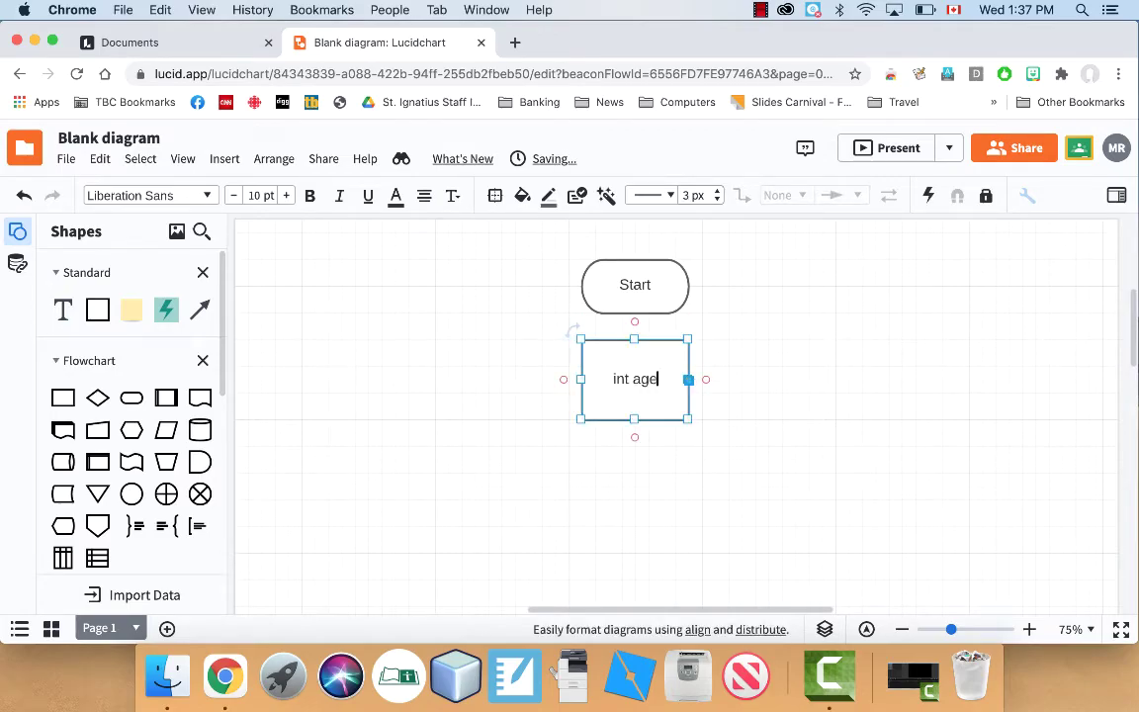
{"action": "left_click", "coordinate": [465, 391]}
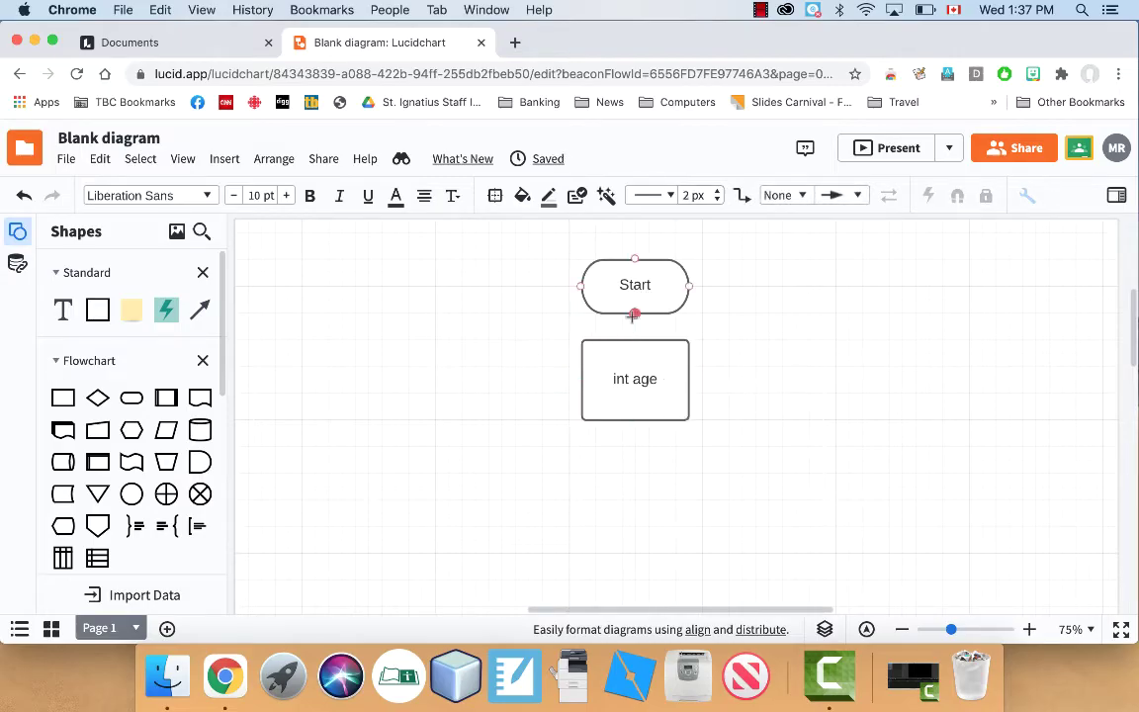
{"action": "left_click_drag", "start_coordinate": [636, 317], "coordinate": [635, 340]}
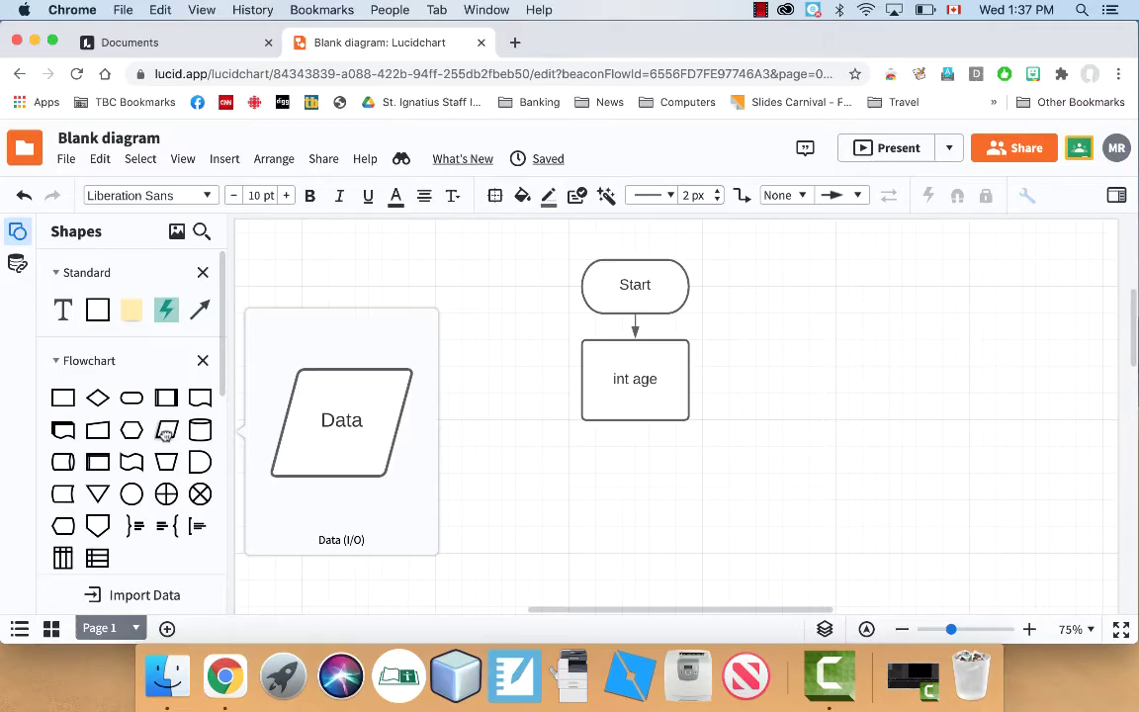
- Add a Data (I/O) shape labelled "Ask the user for their age" below "int age" and connect an arrow down to it
{"action": "left_click_drag", "start_coordinate": [166, 430], "coordinate": [635, 505]}
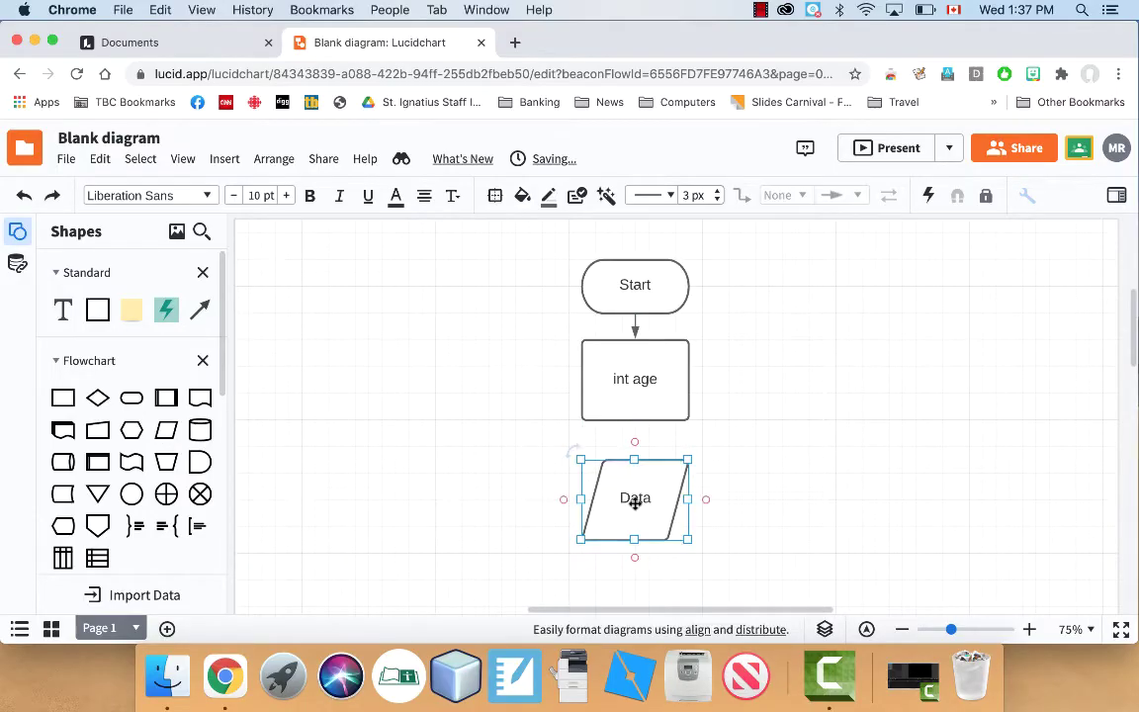
{"action": "left_click", "coordinate": [635, 503]}
{"action": "type", "text": "Ask th"}
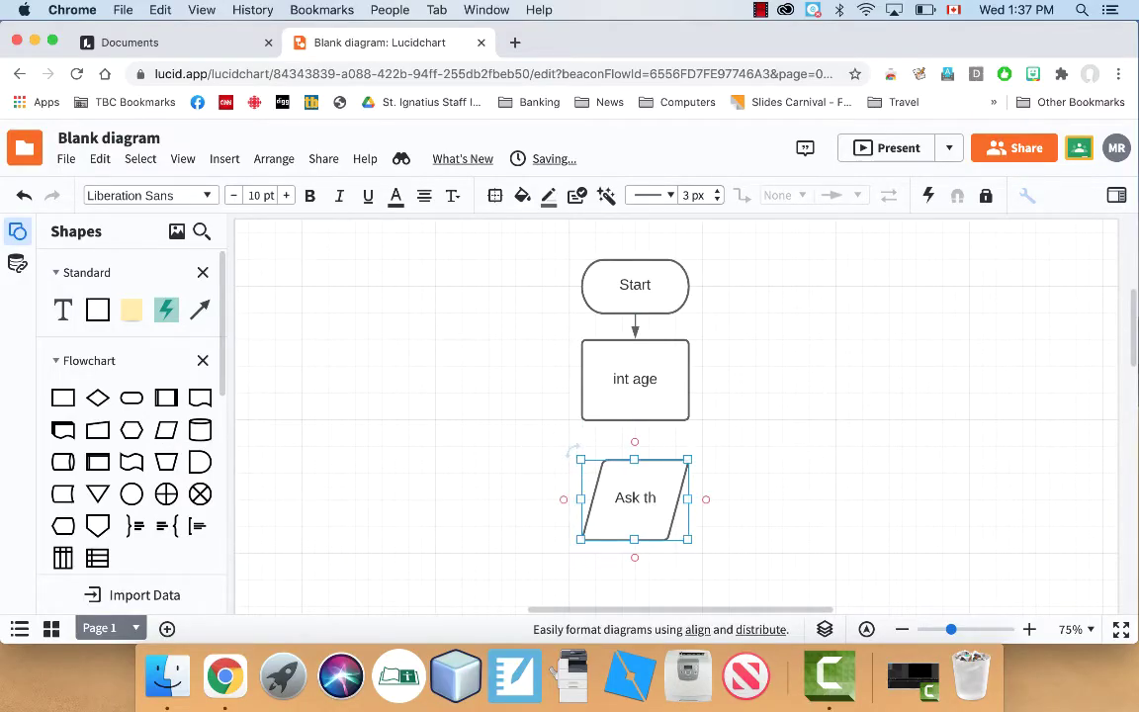
{"action": "type", "text": "e user for their"}
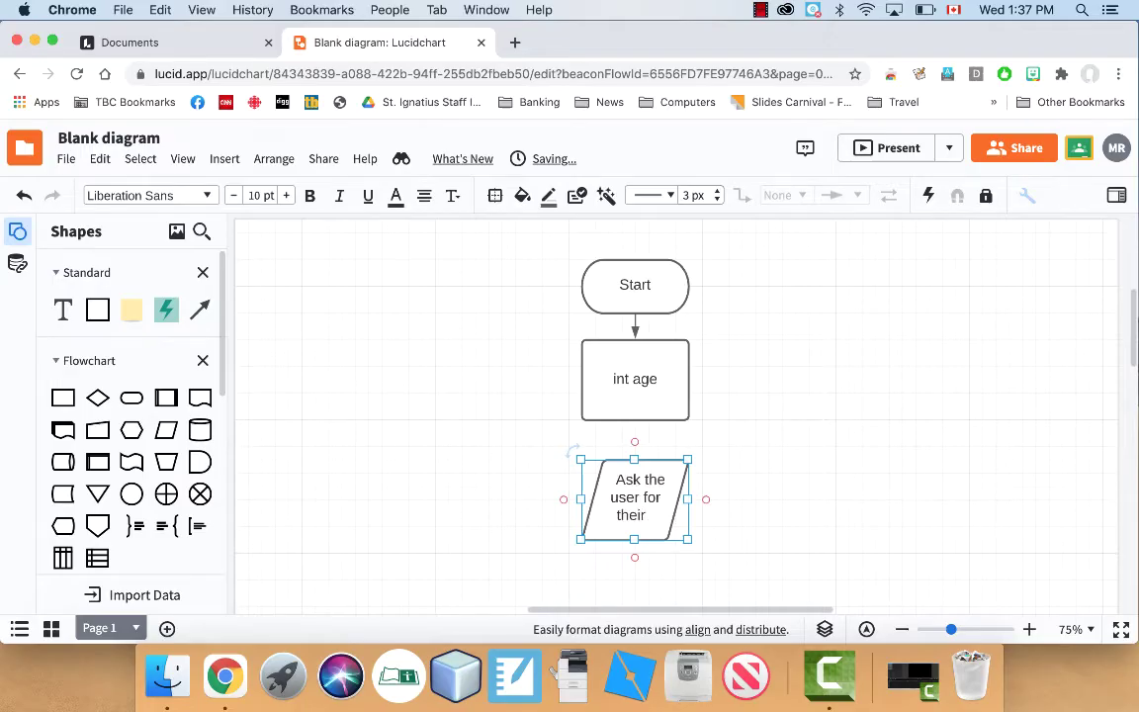
{"action": "type", "text": " age"}
{"action": "left_click", "coordinate": [485, 473]}
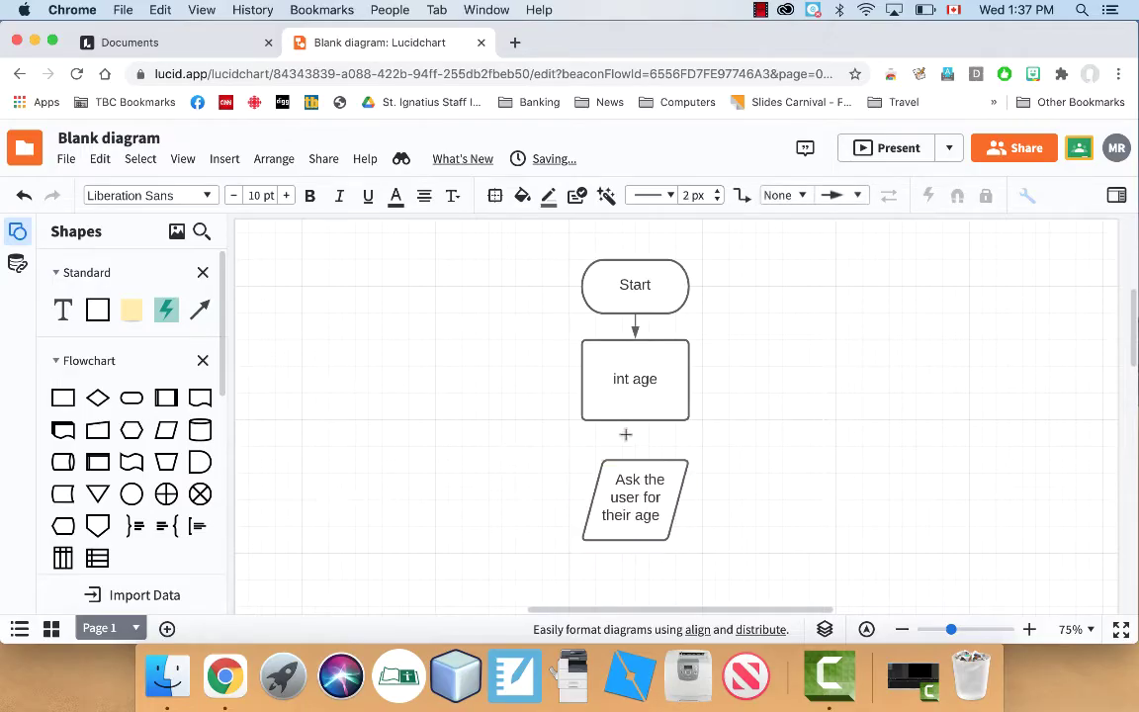
{"action": "left_click_drag", "start_coordinate": [637, 430], "coordinate": [635, 460]}
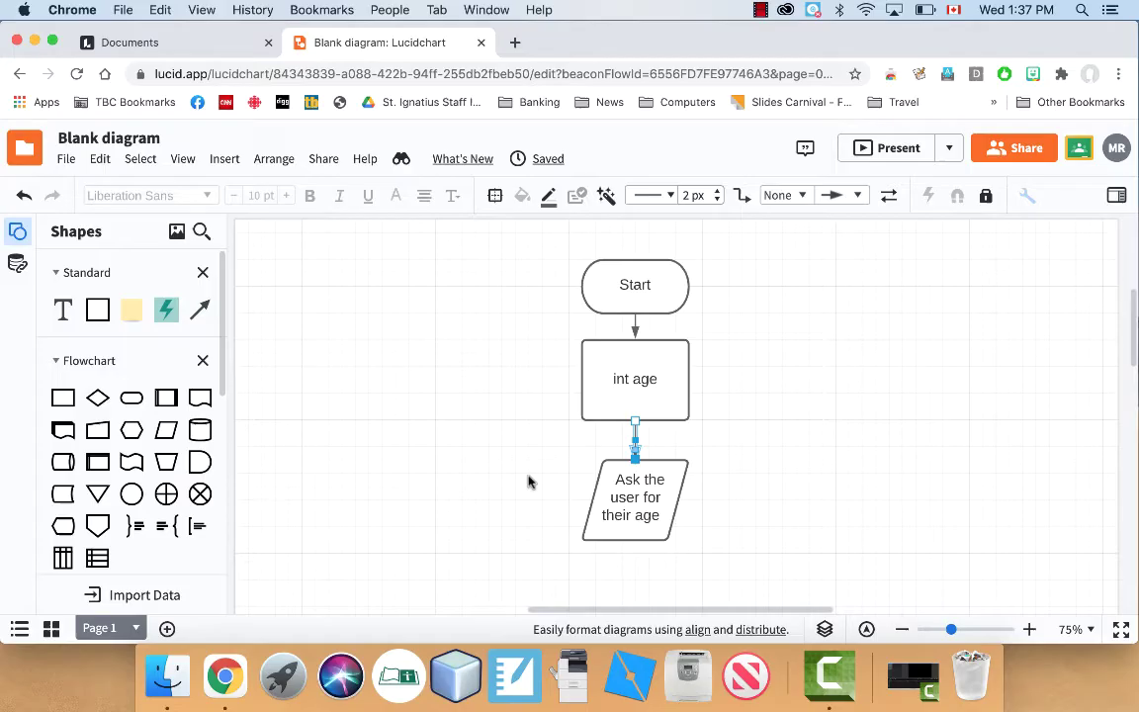
- Add a Decision shape labelled "is age >= 16?" below the "Ask the user for their age" shape
{"action": "scroll", "coordinate": [529, 482], "scroll_direction": "down", "scroll_amount": 3}
{"action": "scroll", "coordinate": [529, 482], "scroll_direction": "down", "scroll_amount": 2}
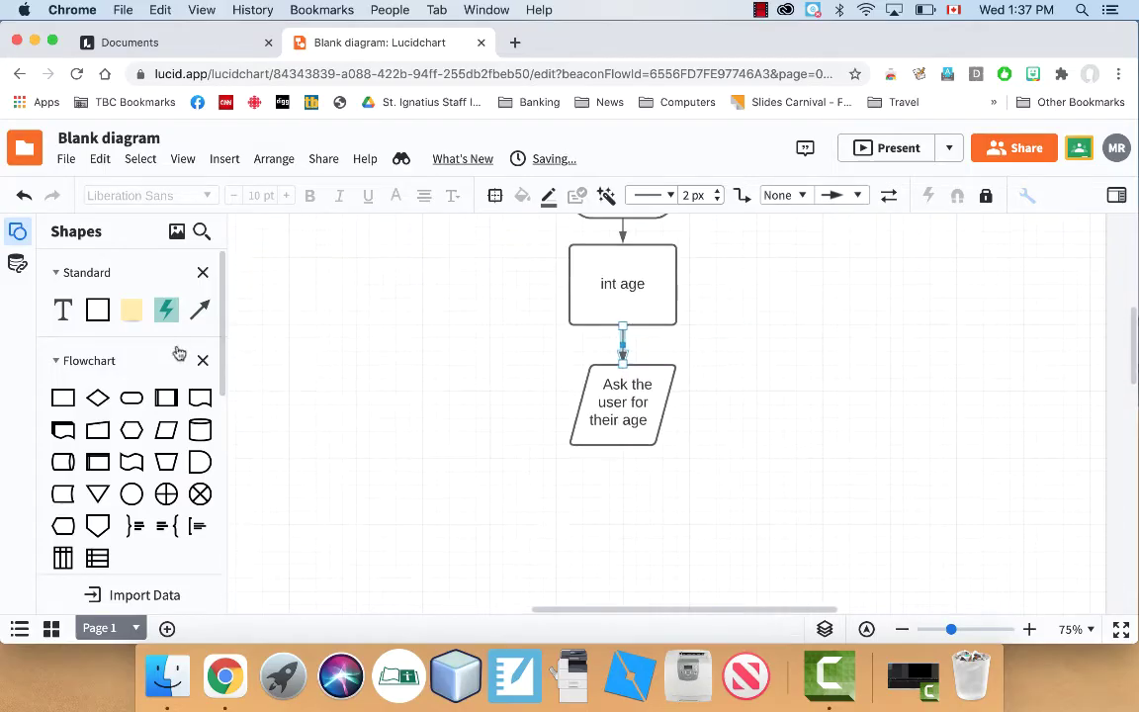
{"action": "left_click_drag", "start_coordinate": [97, 398], "coordinate": [623, 521]}
{"action": "double_click", "coordinate": [624, 523]}
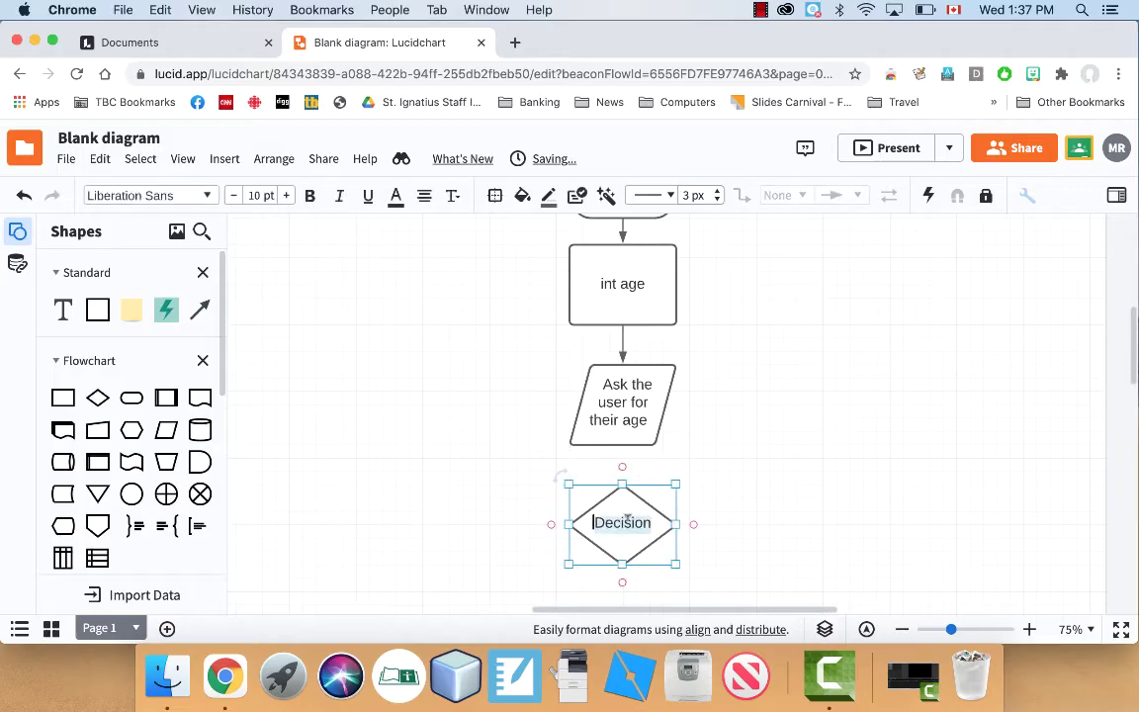
{"action": "type", "text": "is age >="}
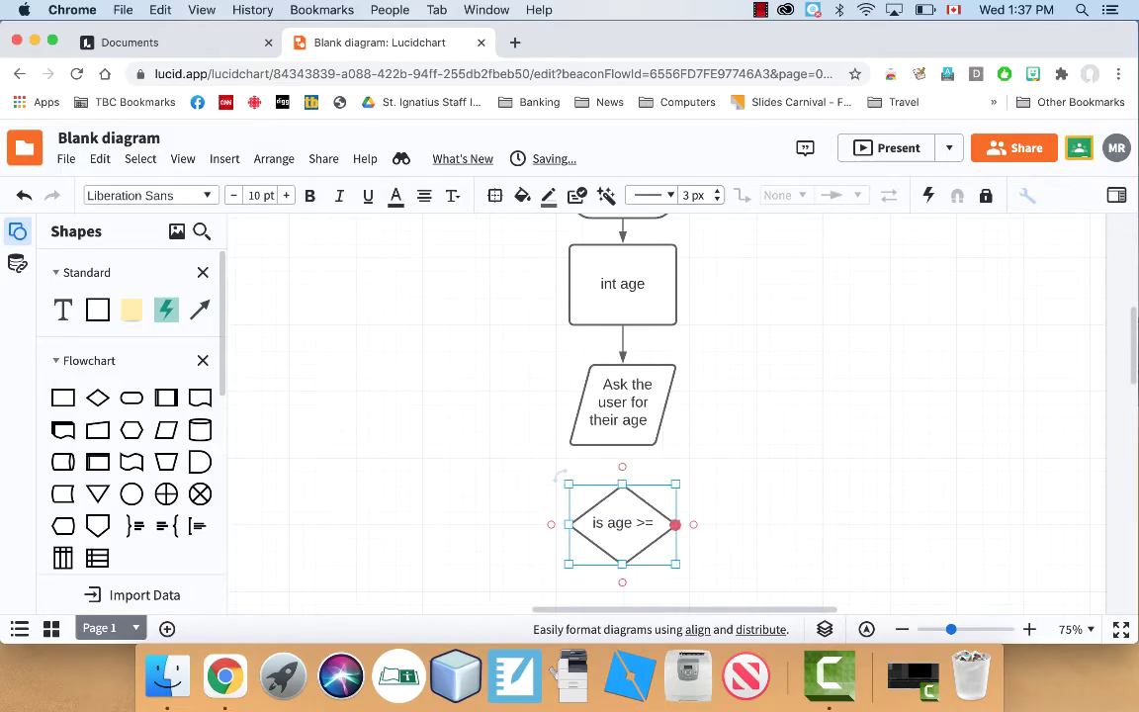
{"action": "type", "text": " 16?"}
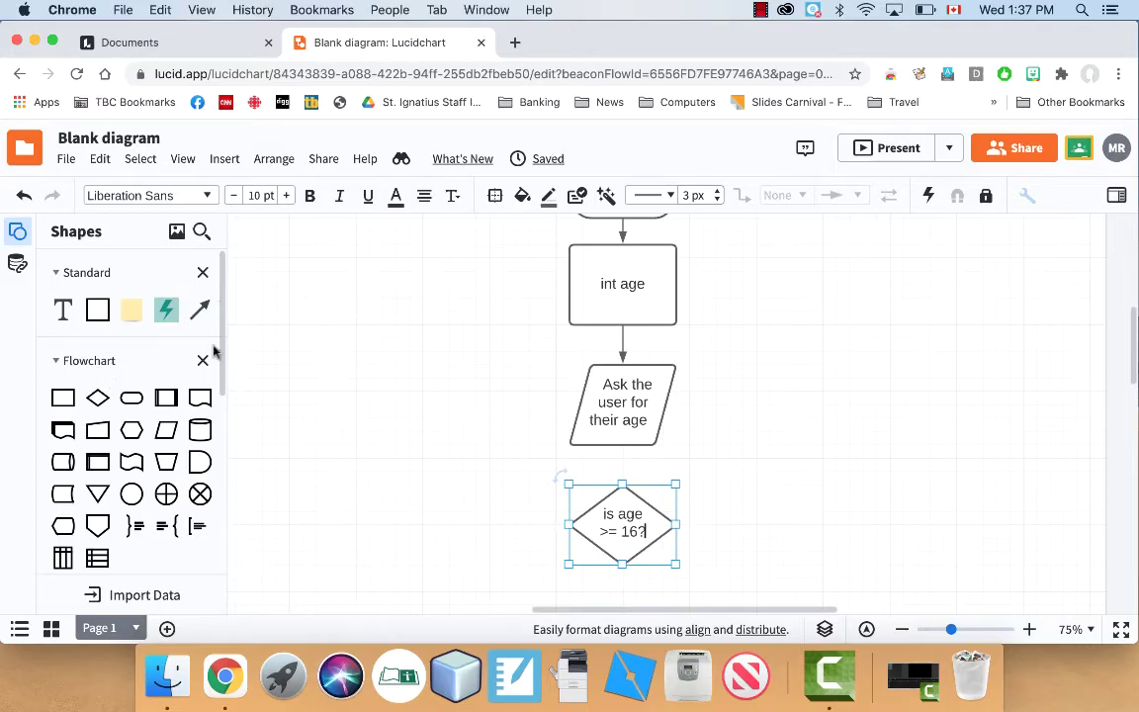
- Add a Data shape labelled Print "Old enough to drive" to the right of the age decision
{"action": "left_click_drag", "start_coordinate": [166, 429], "coordinate": [833, 528]}
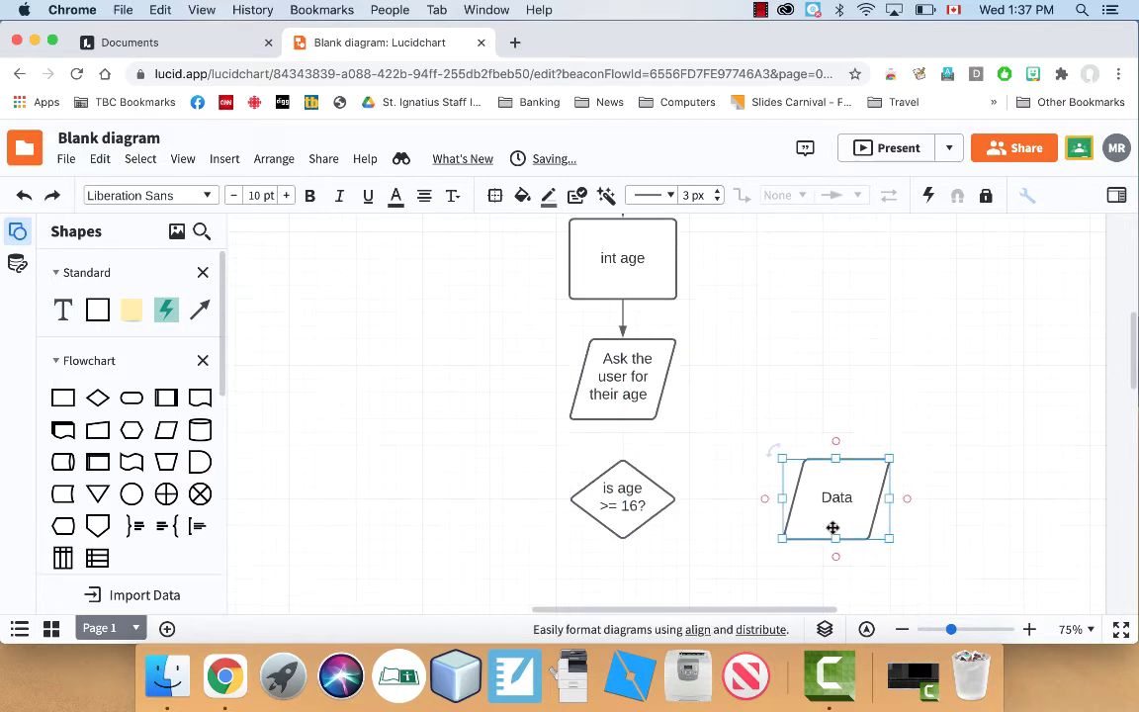
{"action": "double_click", "coordinate": [837, 498]}
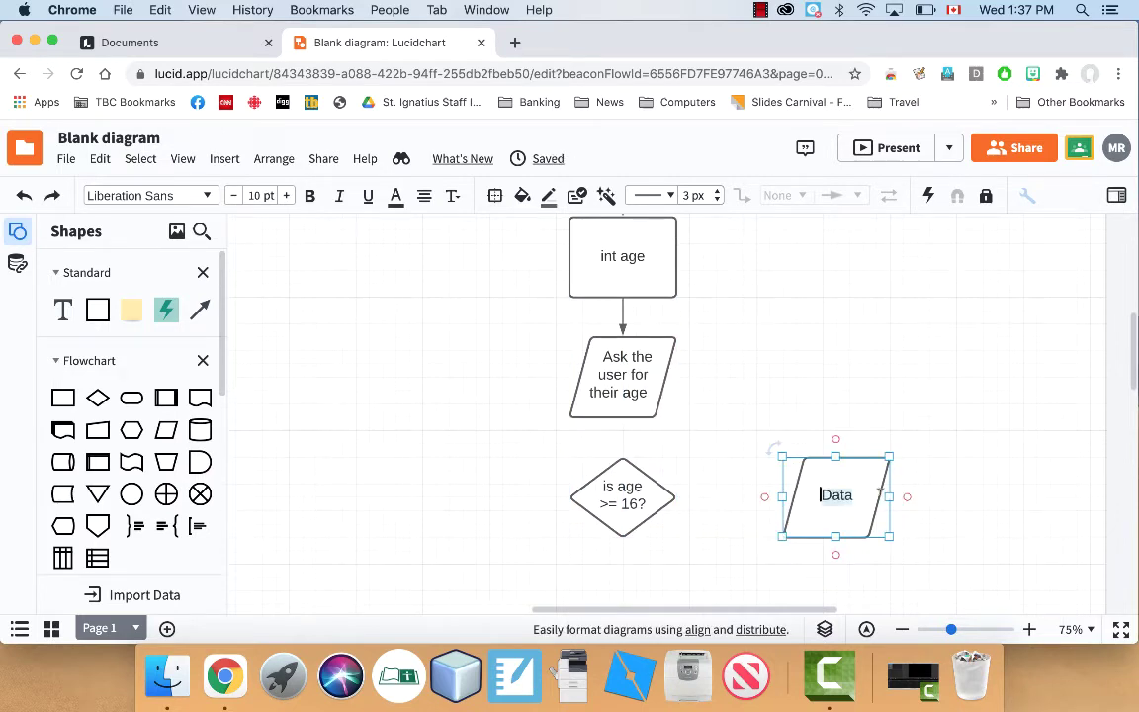
{"action": "type", "text": "Print \""}
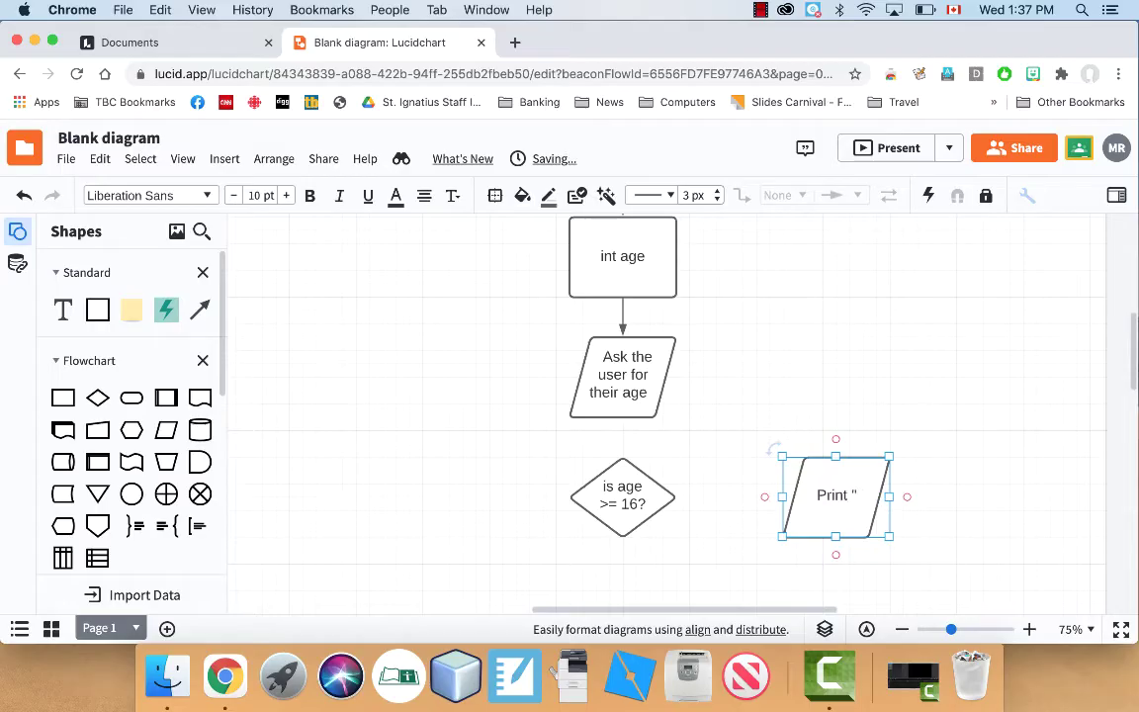
{"action": "type", "text": "Cld enough to"}
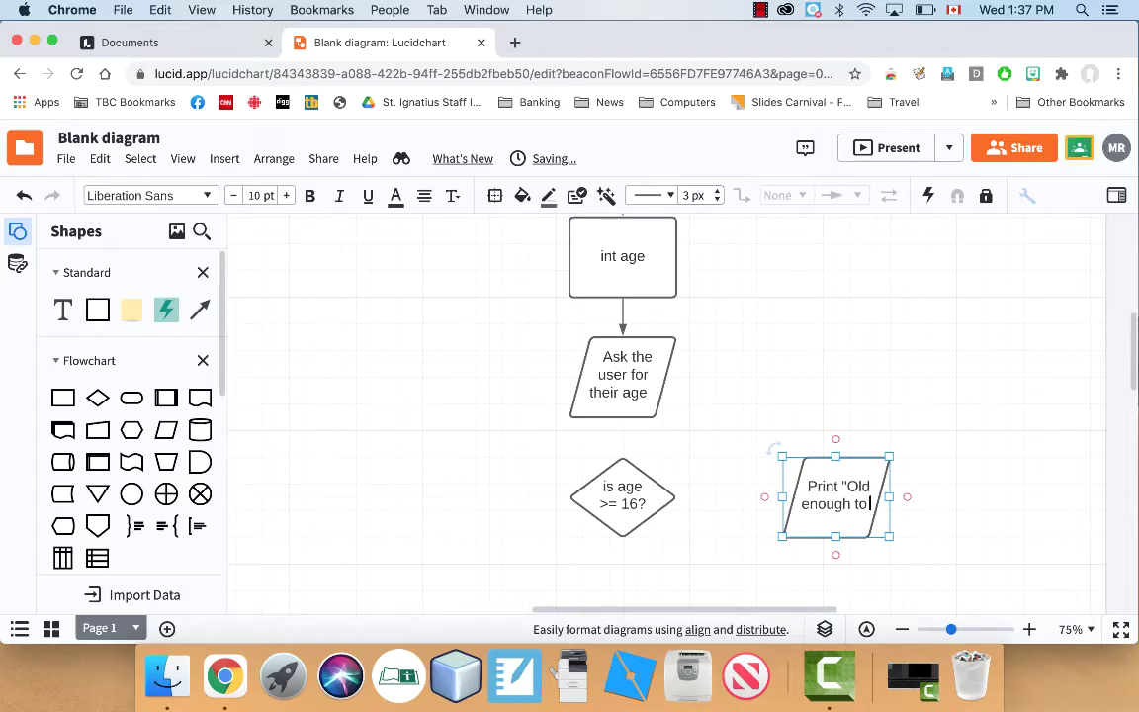
{"action": "type", "text": " drive\""}
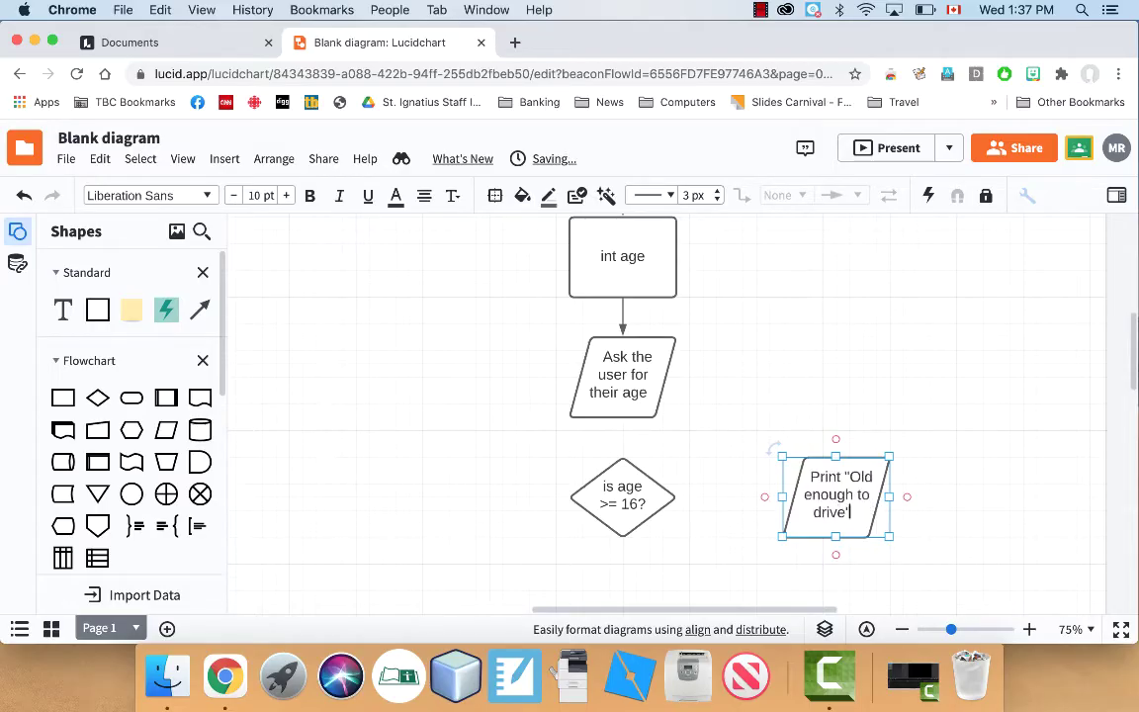
{"action": "left_click", "coordinate": [731, 541]}
- Connect "Ask the user for their age" to the decision, and draw a Yes arrow from the decision to the "Old enough to drive" shape
{"action": "left_click_drag", "start_coordinate": [622, 418], "coordinate": [624, 455]}
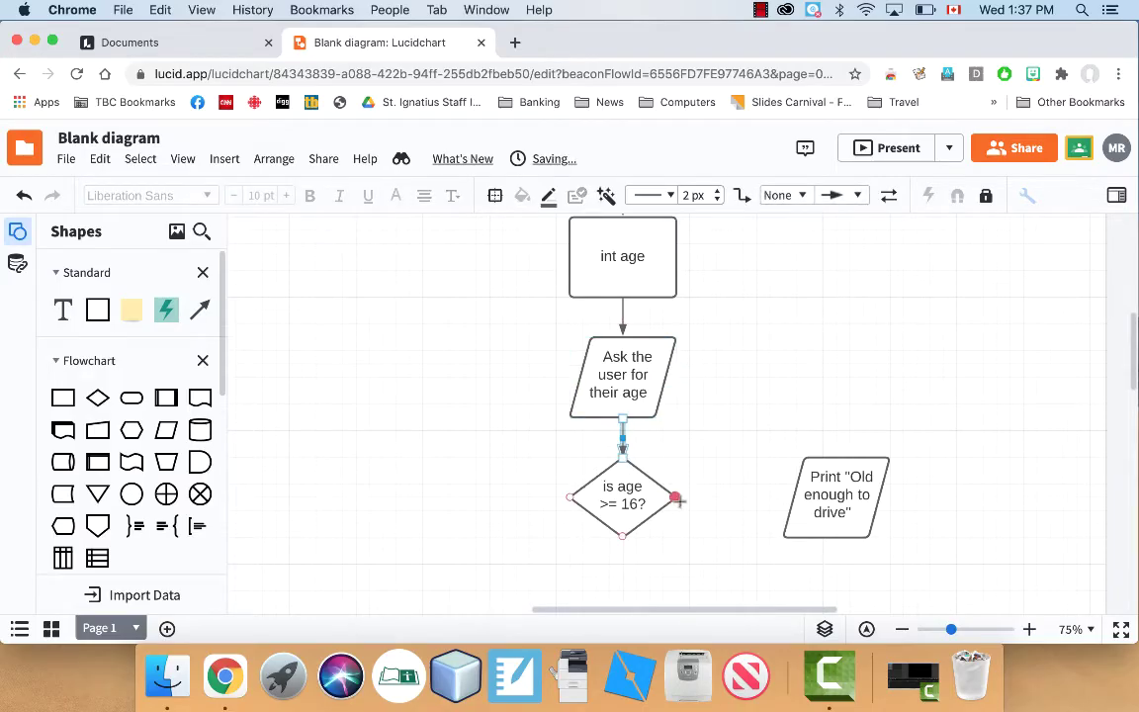
{"action": "left_click_drag", "start_coordinate": [678, 497], "coordinate": [794, 496]}
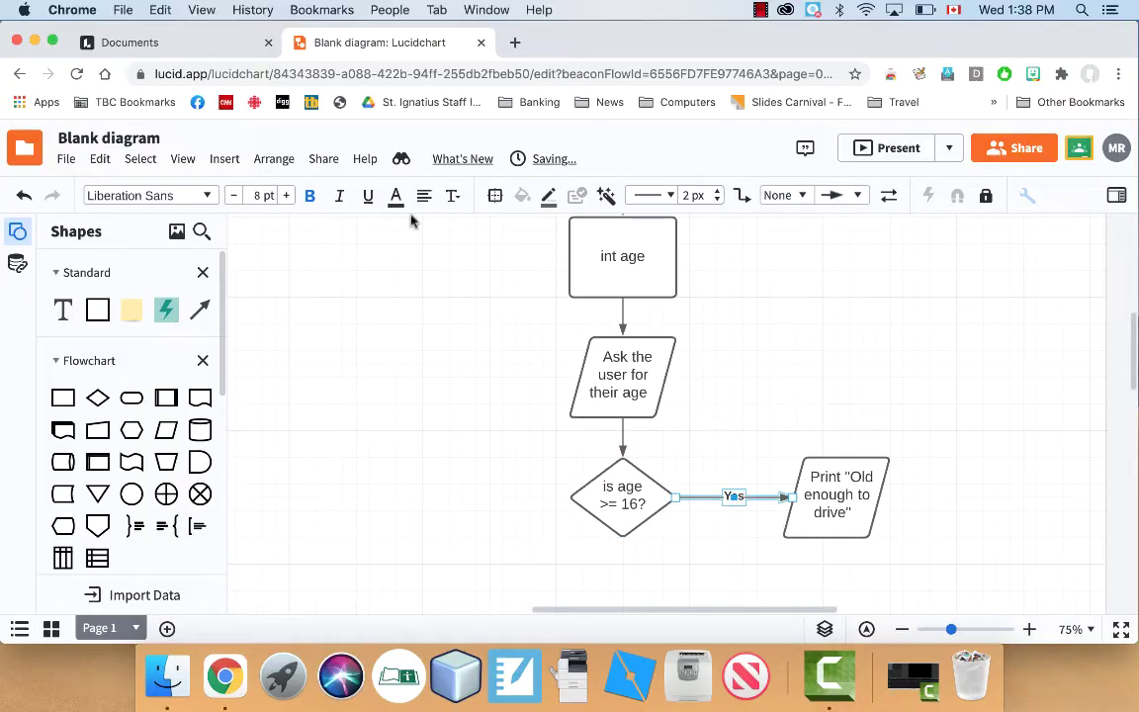
{"action": "left_click", "coordinate": [859, 282]}
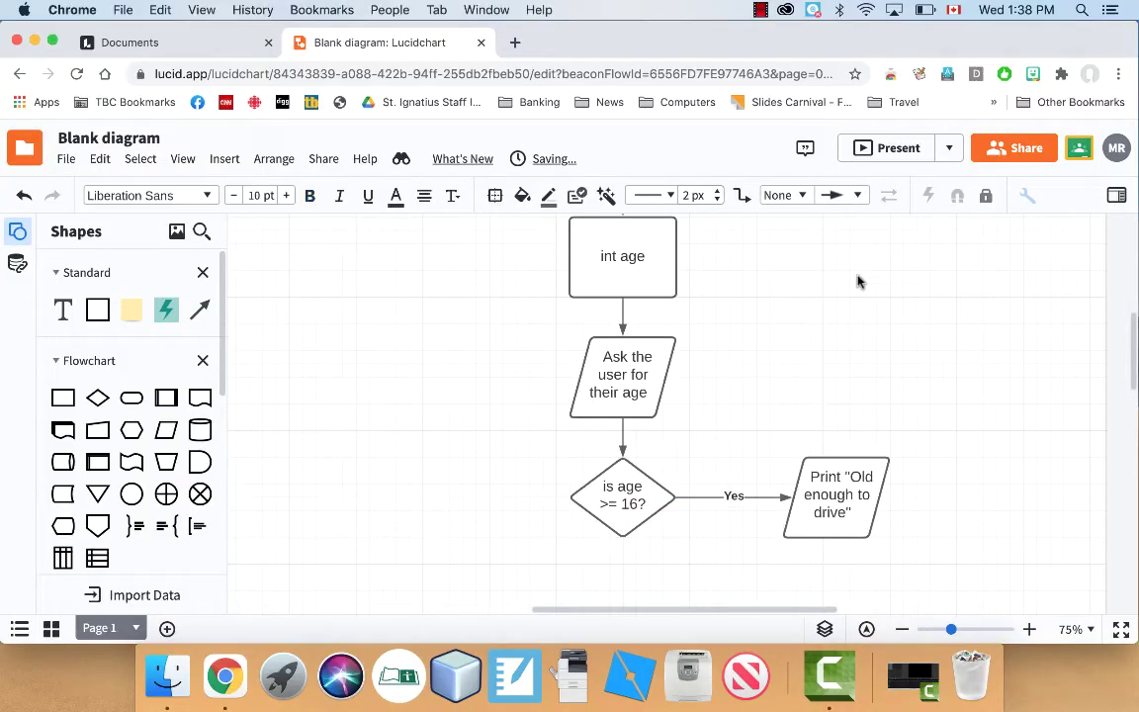
{"action": "left_click", "coordinate": [726, 500]}
{"action": "left_click", "coordinate": [695, 526]}
- Add a Data shape labelled Print "Too young to drive" below the "Old enough to drive" shape
{"action": "scroll", "coordinate": [754, 432], "scroll_direction": "down", "scroll_amount": 3}
{"action": "scroll", "coordinate": [715, 329], "scroll_direction": "up", "scroll_amount": 3}
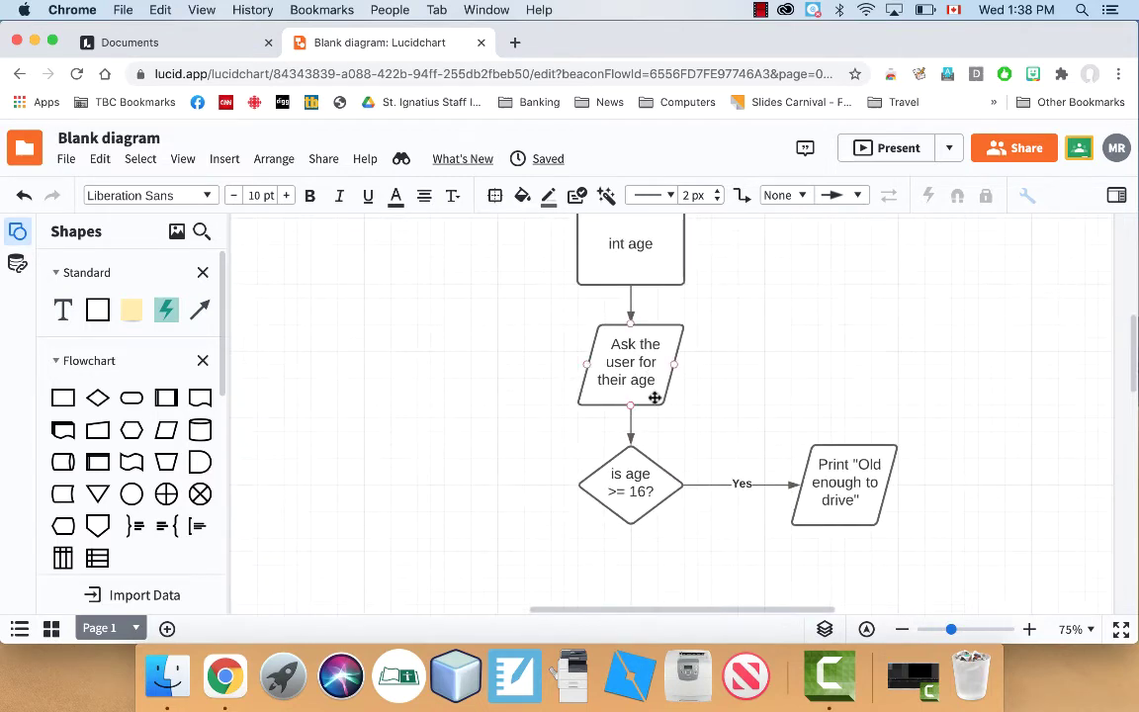
{"action": "scroll", "coordinate": [655, 397], "scroll_direction": "down", "scroll_amount": 2}
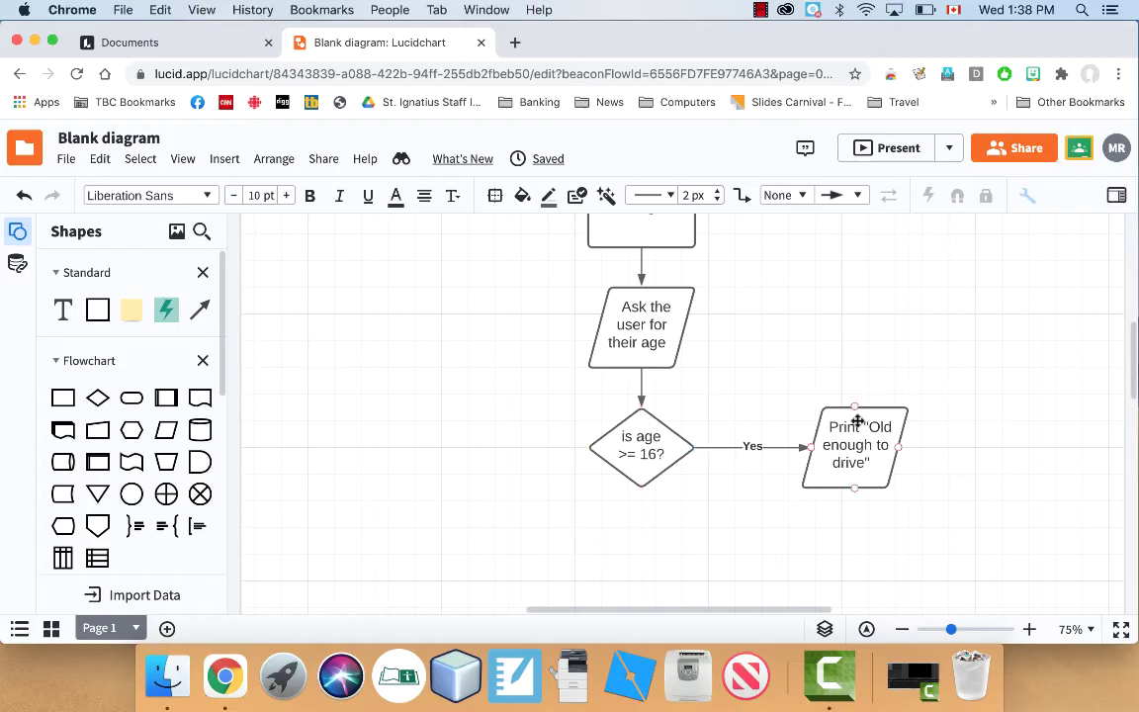
{"action": "scroll", "coordinate": [745, 420], "scroll_direction": "down", "scroll_amount": 5}
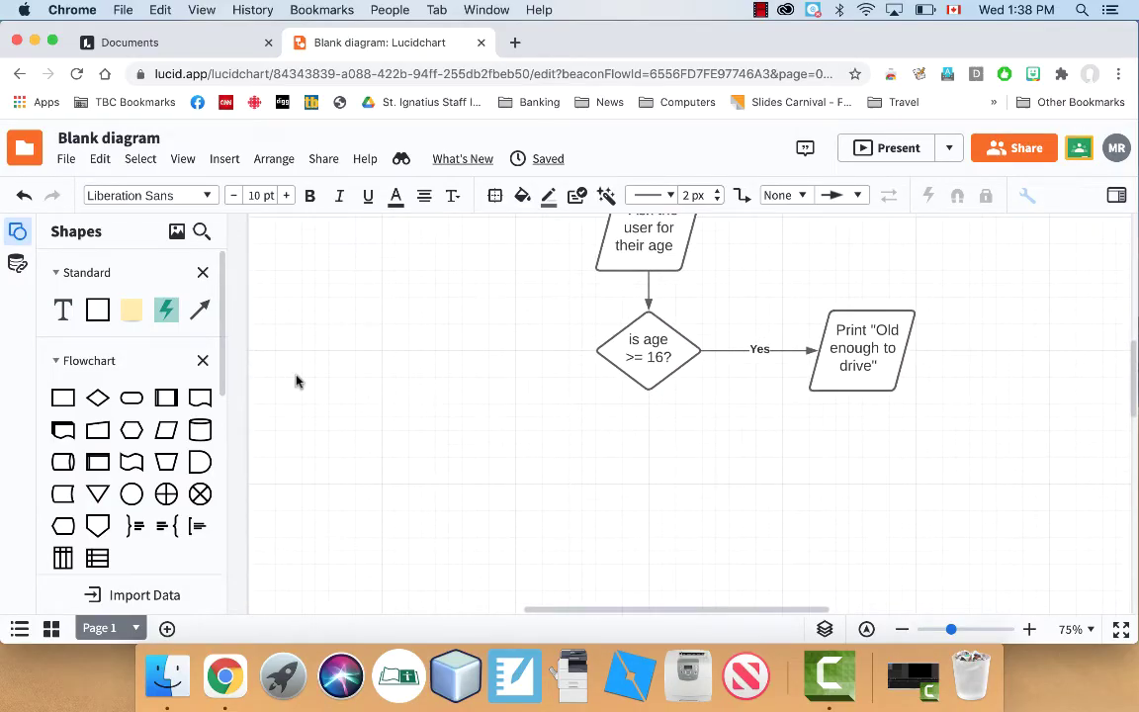
{"action": "left_click_drag", "start_coordinate": [167, 430], "coordinate": [860, 474]}
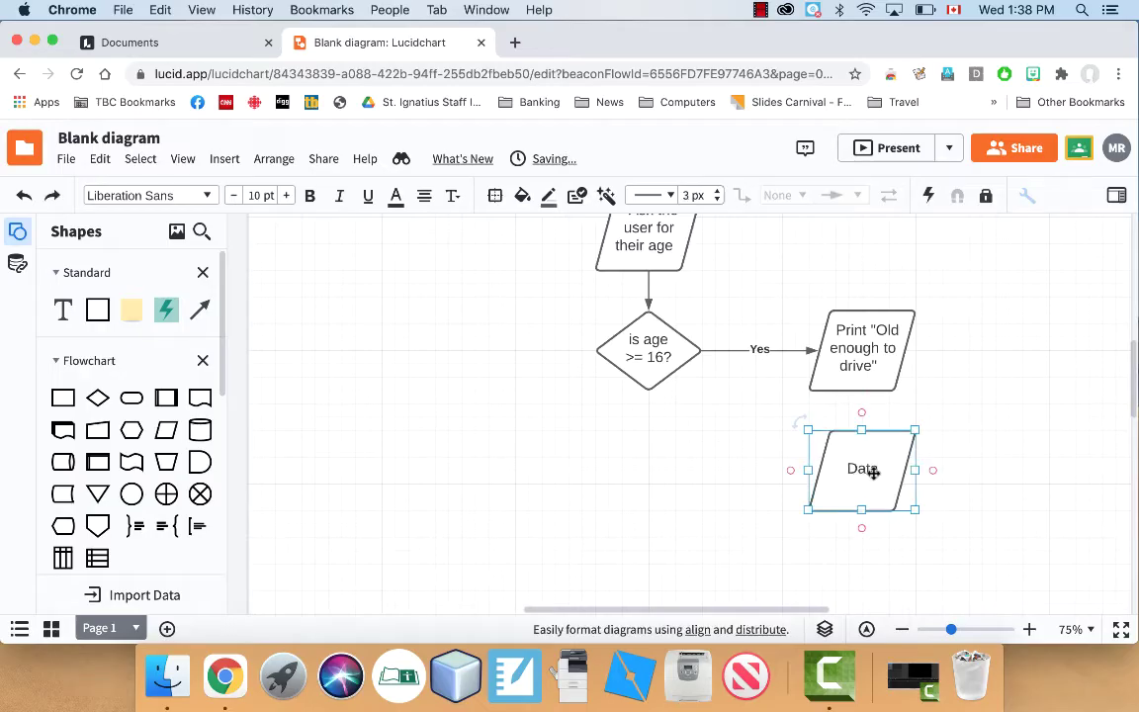
{"action": "type", "text": "Print \"Too young to drive\""}
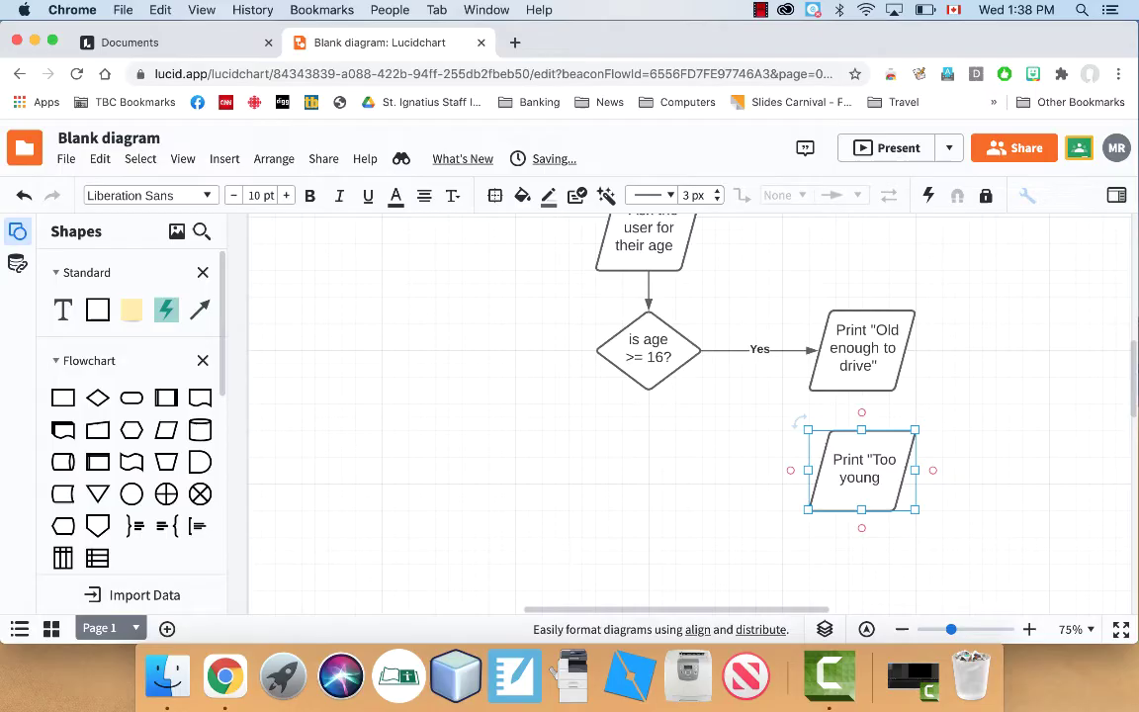
{"action": "left_click", "coordinate": [702, 447]}
- Draw a No arrow from the bottom of the decision to the "Too young to drive" shape
{"action": "left_click_drag", "start_coordinate": [649, 391], "coordinate": [815, 477]}
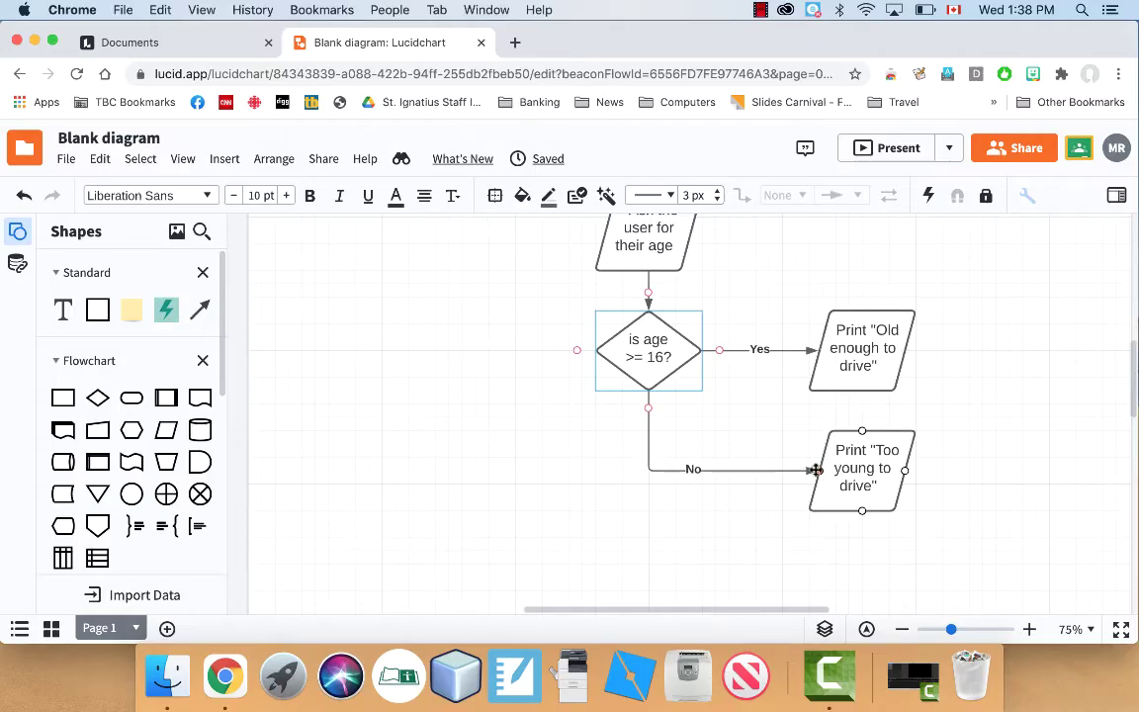
{"action": "left_click", "coordinate": [695, 471]}
{"action": "left_click", "coordinate": [699, 542]}
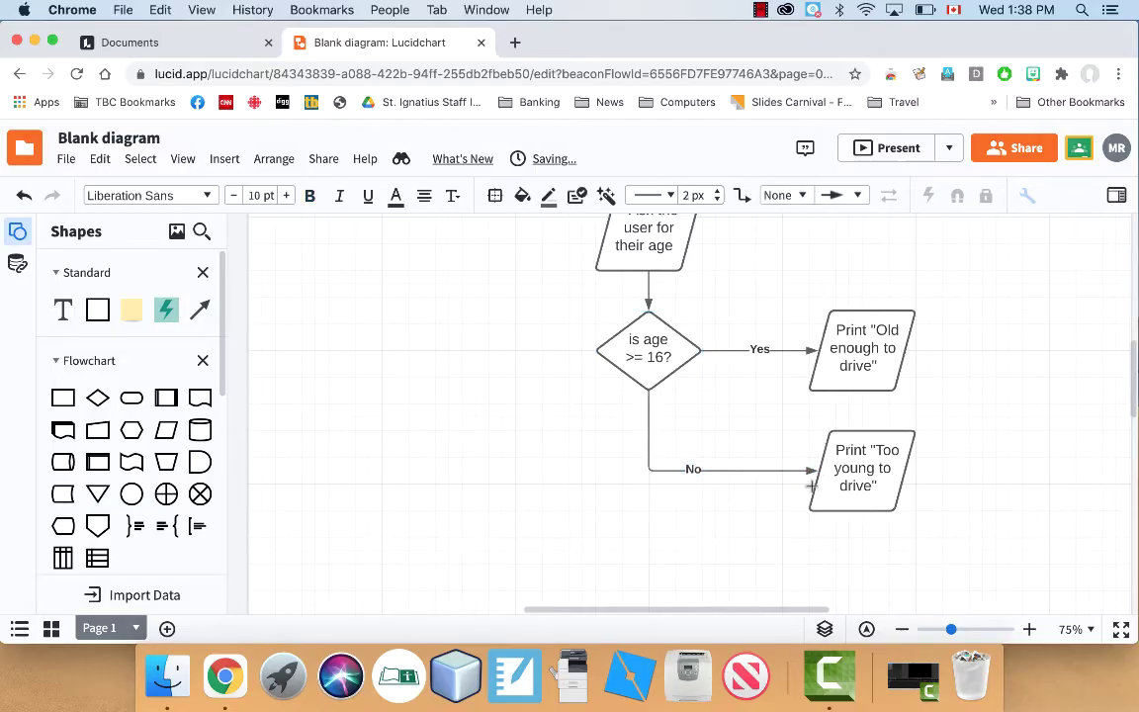
{"action": "mouse_move", "coordinate": [856, 455]}
{"action": "left_mouse_down"}
{"action": "mouse_move", "coordinate": [842, 522]}
{"action": "mouse_move", "coordinate": [857, 467]}
{"action": "mouse_move", "coordinate": [824, 482]}
{"action": "mouse_move", "coordinate": [859, 483]}
{"action": "mouse_move", "coordinate": [862, 465]}
{"action": "left_mouse_up"}
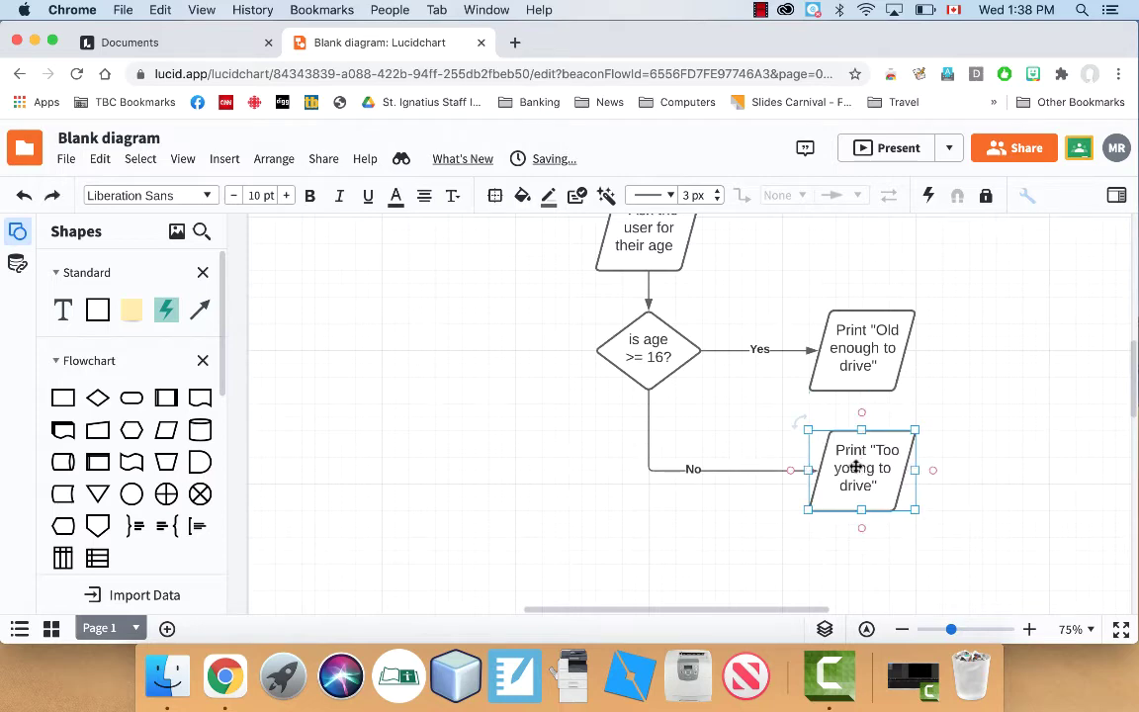
{"action": "left_click", "coordinate": [626, 530]}
- Add a Terminator shape labelled "End" to the right of the "Old enough to drive" shape
{"action": "scroll", "coordinate": [605, 504], "scroll_direction": "up", "scroll_amount": 2}
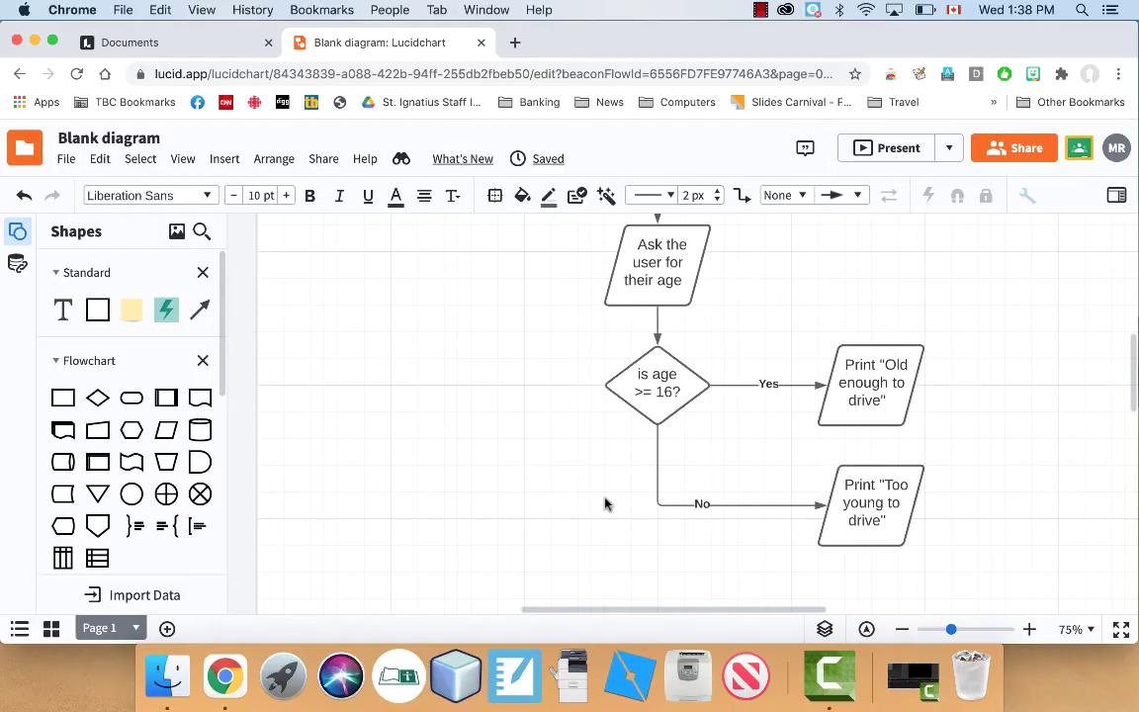
{"action": "scroll", "coordinate": [605, 503], "scroll_direction": "down", "scroll_amount": 1}
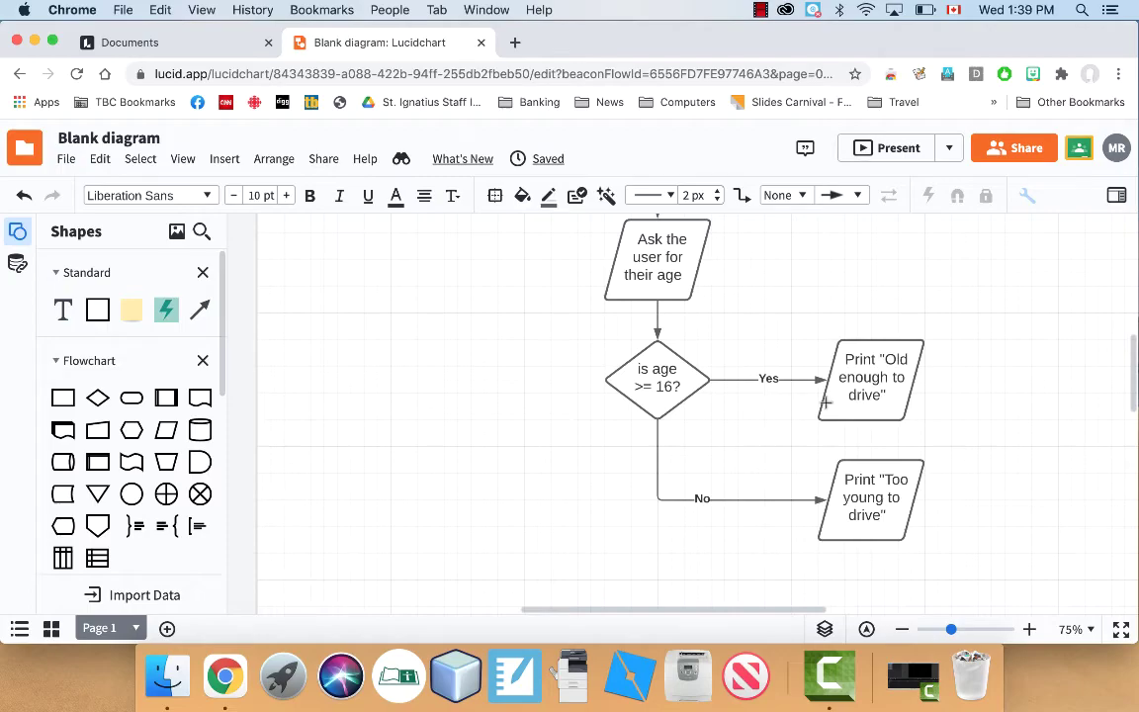
{"action": "mouse_move", "coordinate": [127, 402]}
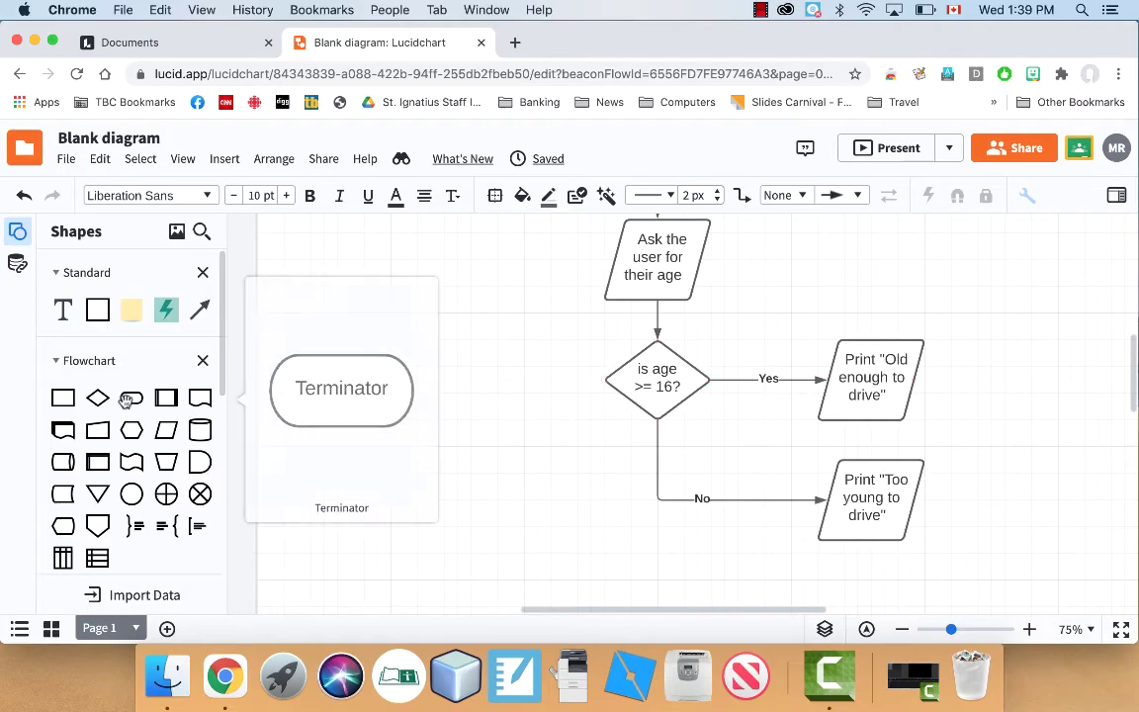
{"action": "left_click_drag", "start_coordinate": [132, 398], "coordinate": [1047, 382]}
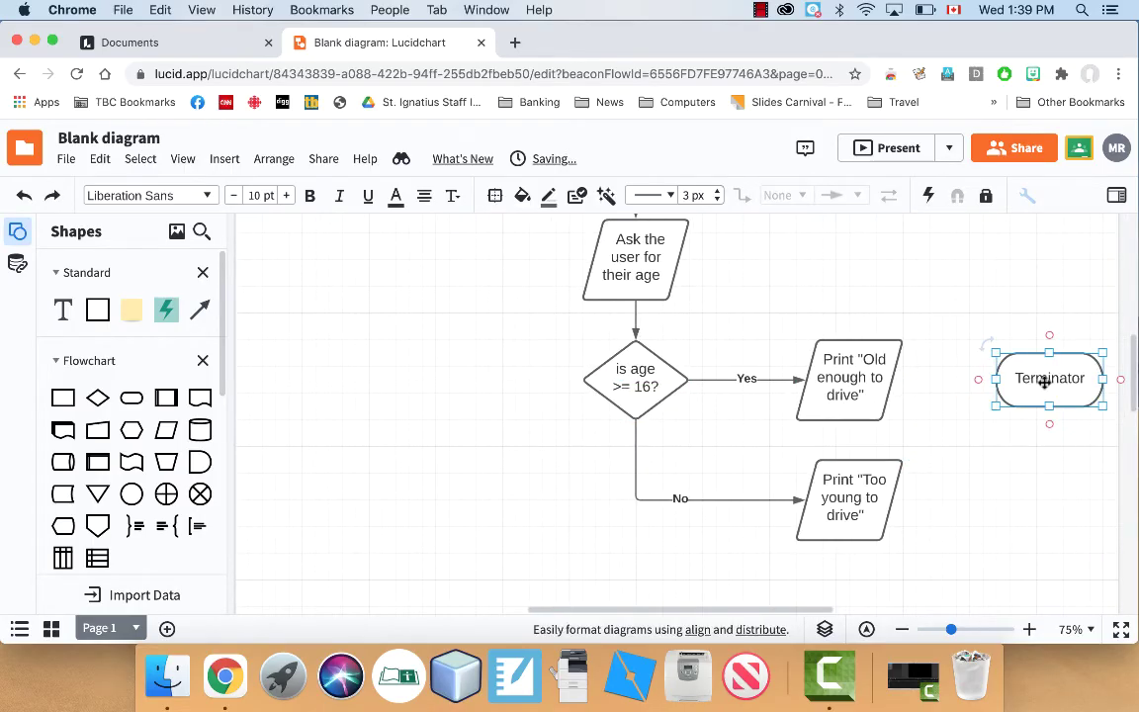
{"action": "type", "text": "End"}
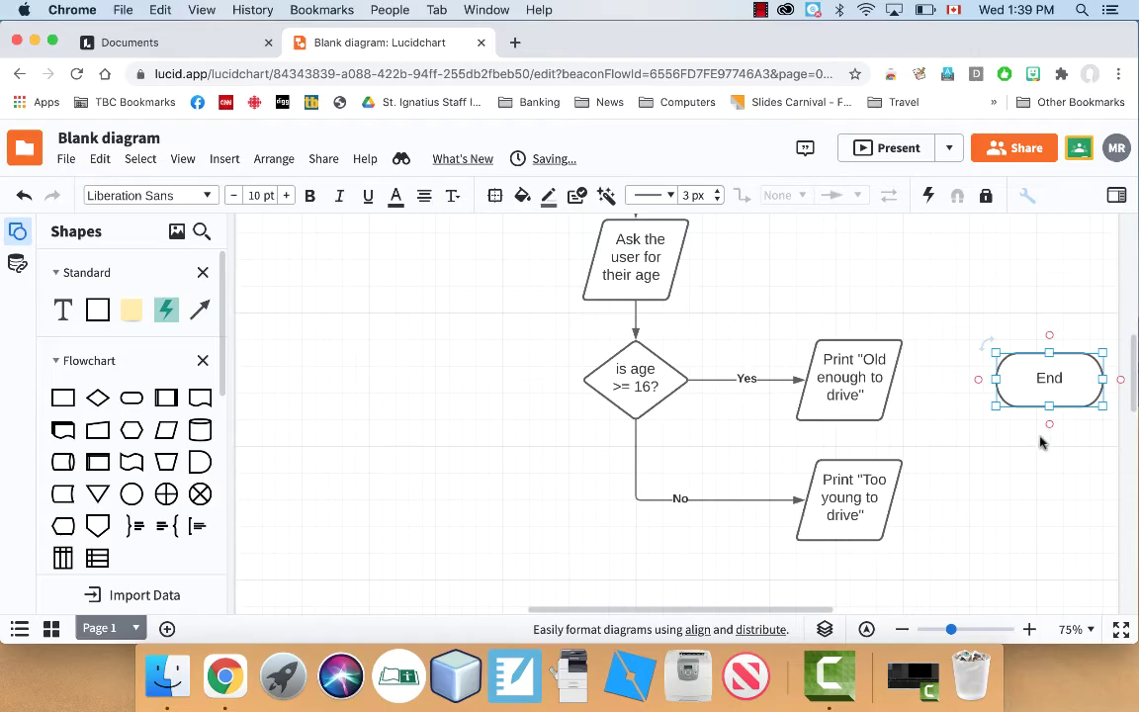
{"action": "left_click", "coordinate": [1012, 483]}
- Connect both the "Old enough to drive" and "Too young to drive" shapes to End with arrows
{"action": "left_click_drag", "start_coordinate": [893, 379], "coordinate": [994, 379]}
{"action": "left_click_drag", "start_coordinate": [893, 498], "coordinate": [1051, 409]}
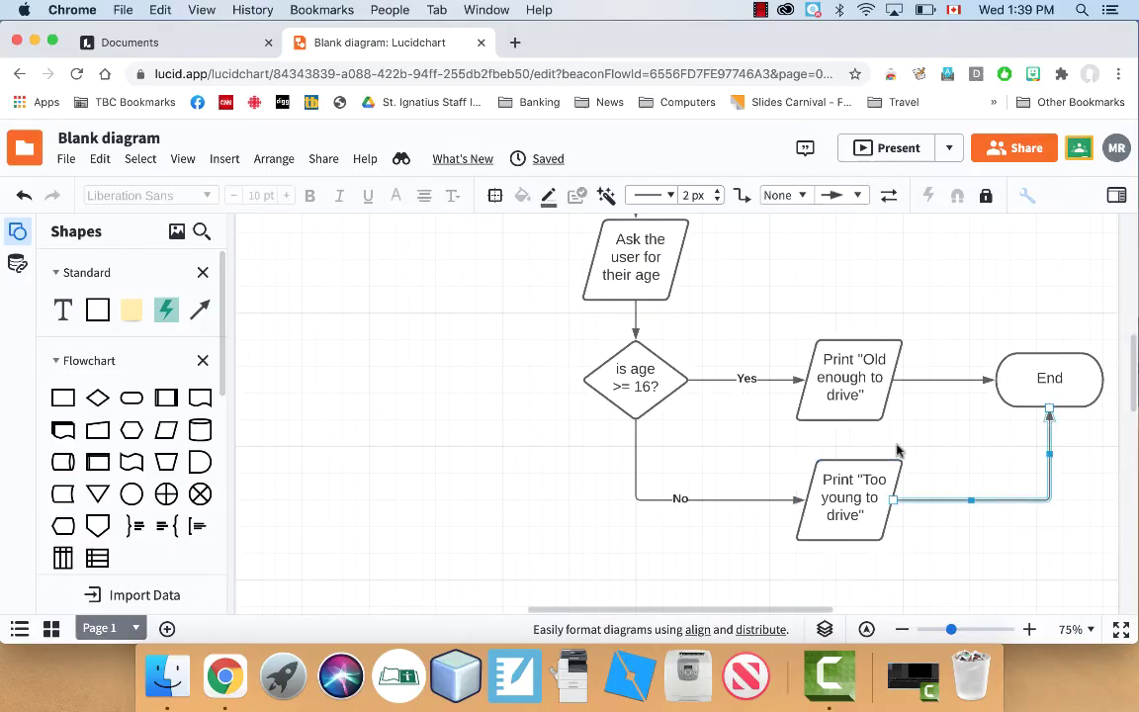
{"action": "left_click", "coordinate": [965, 325]}
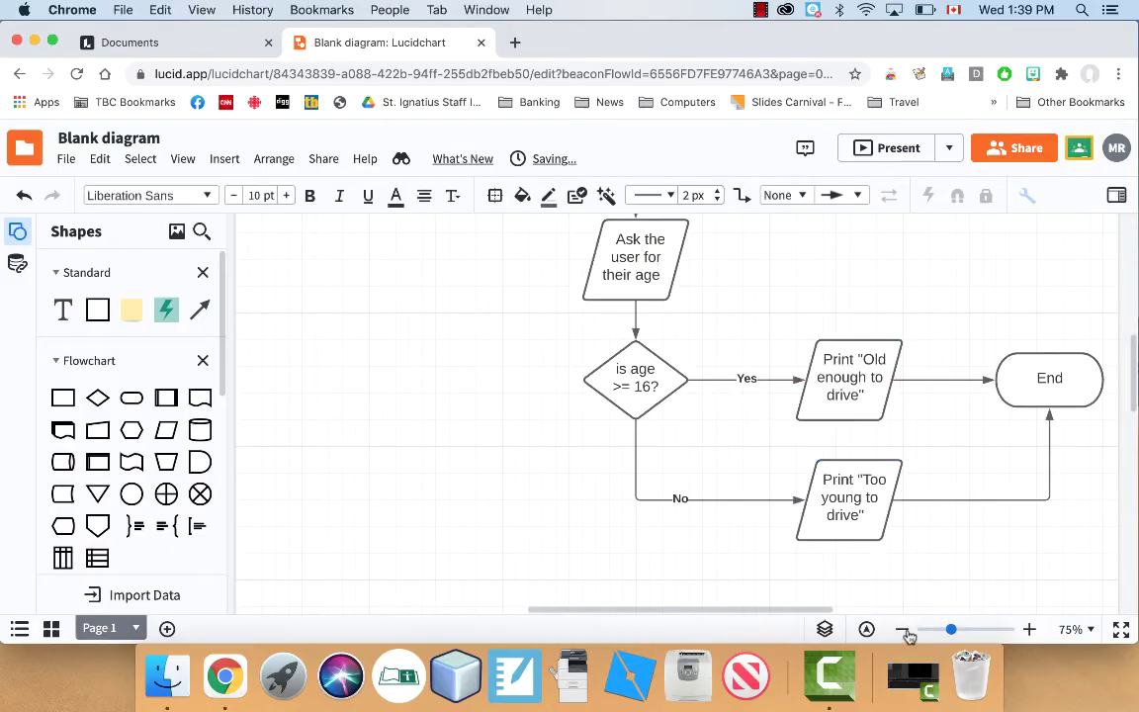
- Review the whole flowchart from Start to End and examine the other shapes in the flowchart library
{"action": "key", "text": "super+minus"}
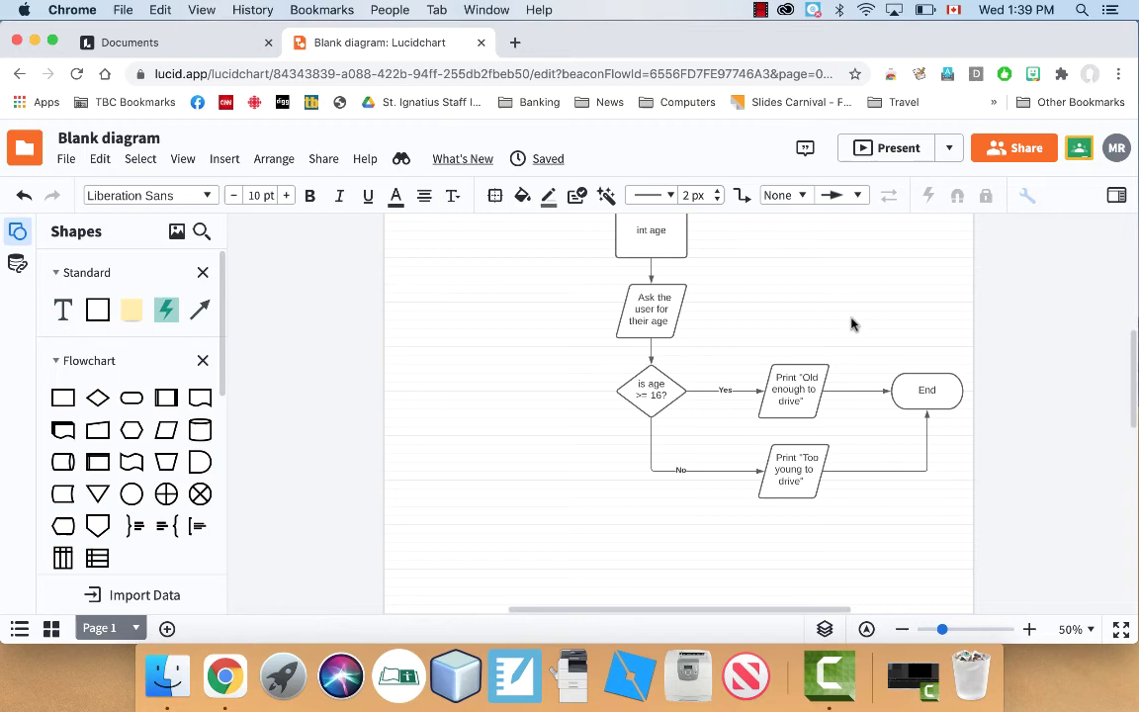
{"action": "scroll", "coordinate": [852, 324], "scroll_direction": "up", "scroll_amount": 2}
{"action": "scroll", "coordinate": [852, 324], "scroll_direction": "right", "scroll_amount": 3}
{"action": "scroll", "coordinate": [853, 324], "scroll_direction": "up", "scroll_amount": 1}
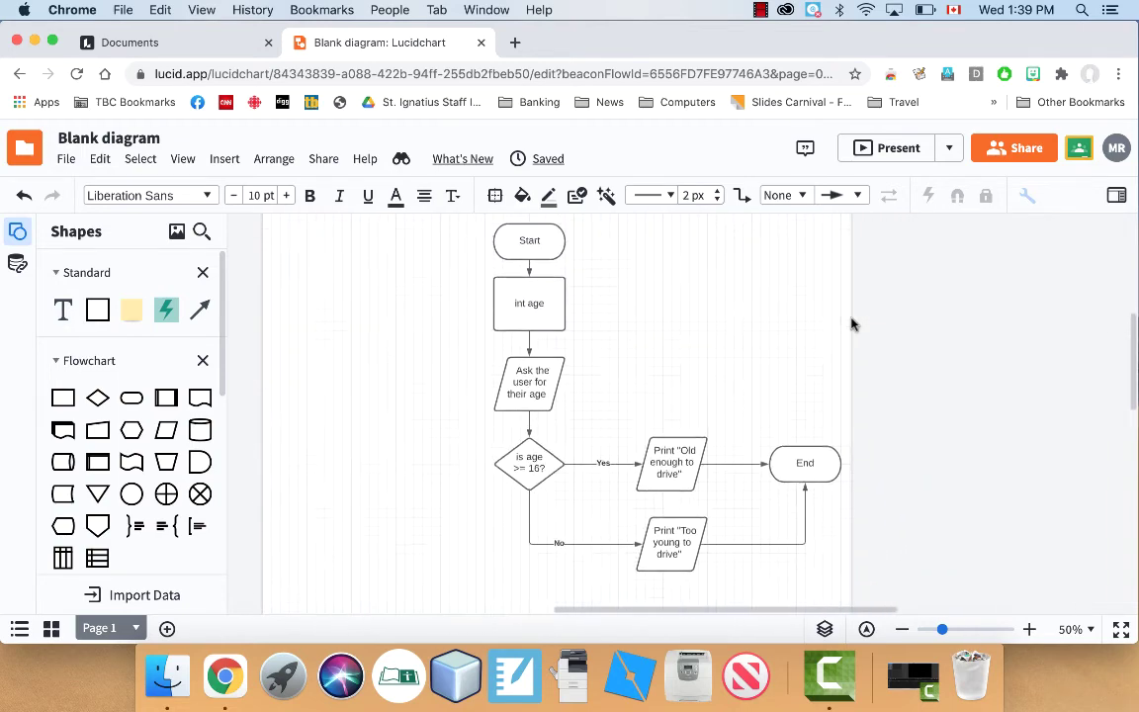
{"action": "left_click", "coordinate": [530, 249]}
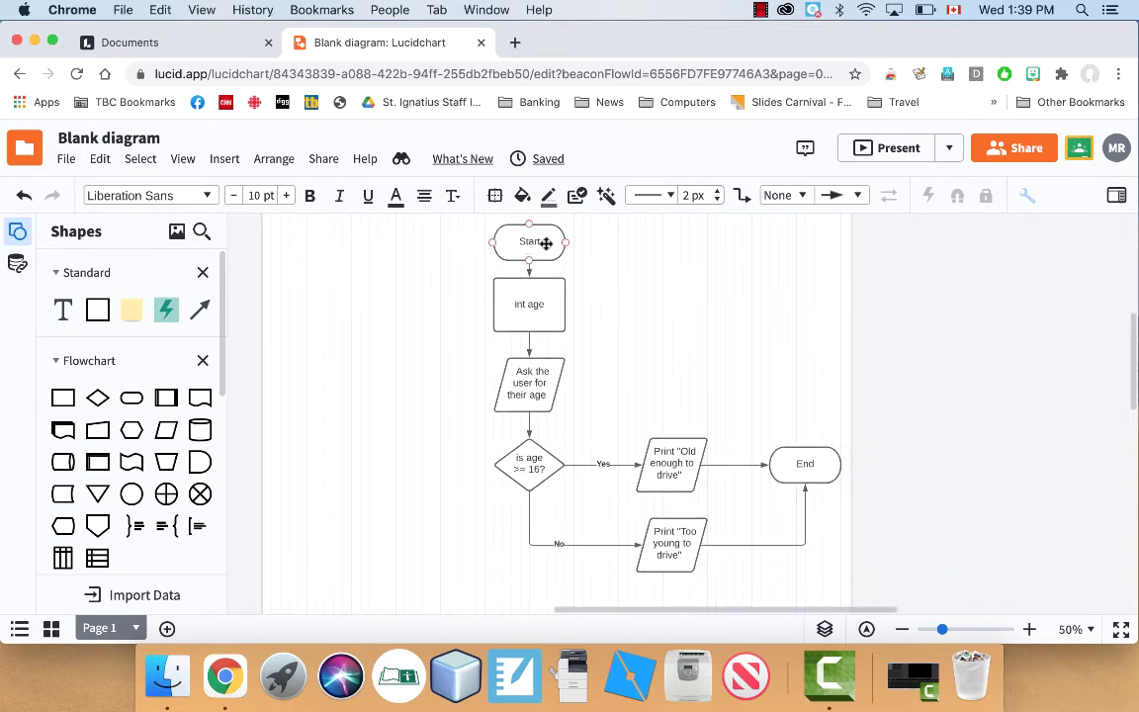
{"action": "left_click", "coordinate": [511, 306]}
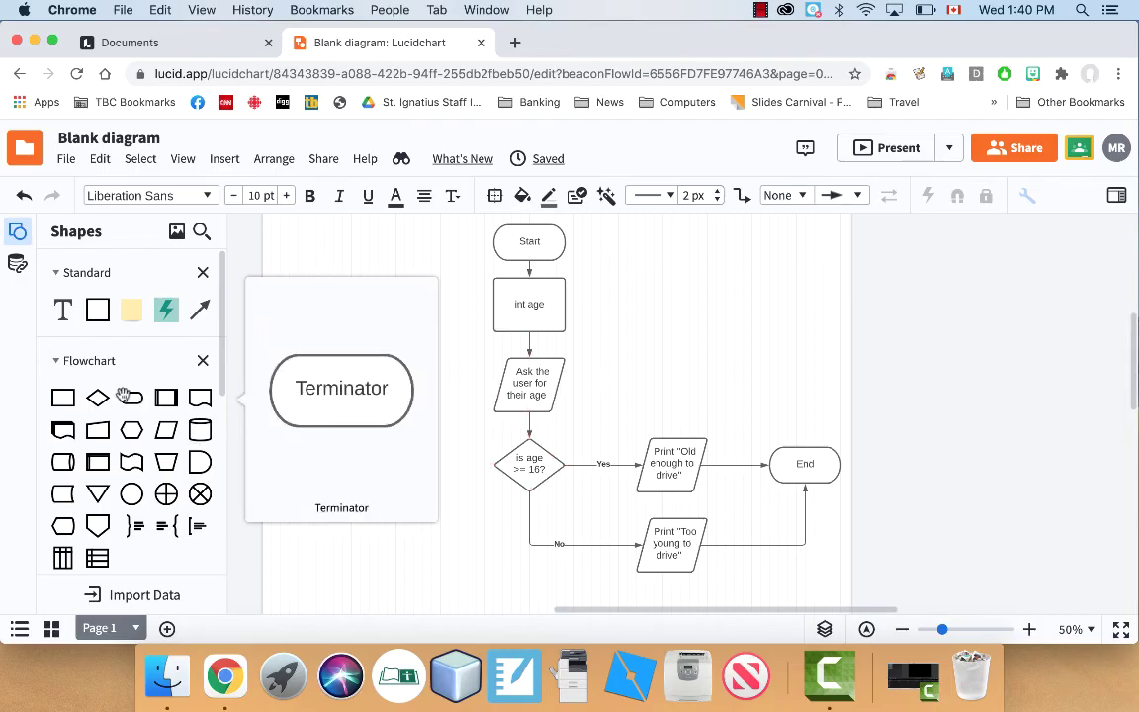
{"action": "mouse_move", "coordinate": [161, 405]}
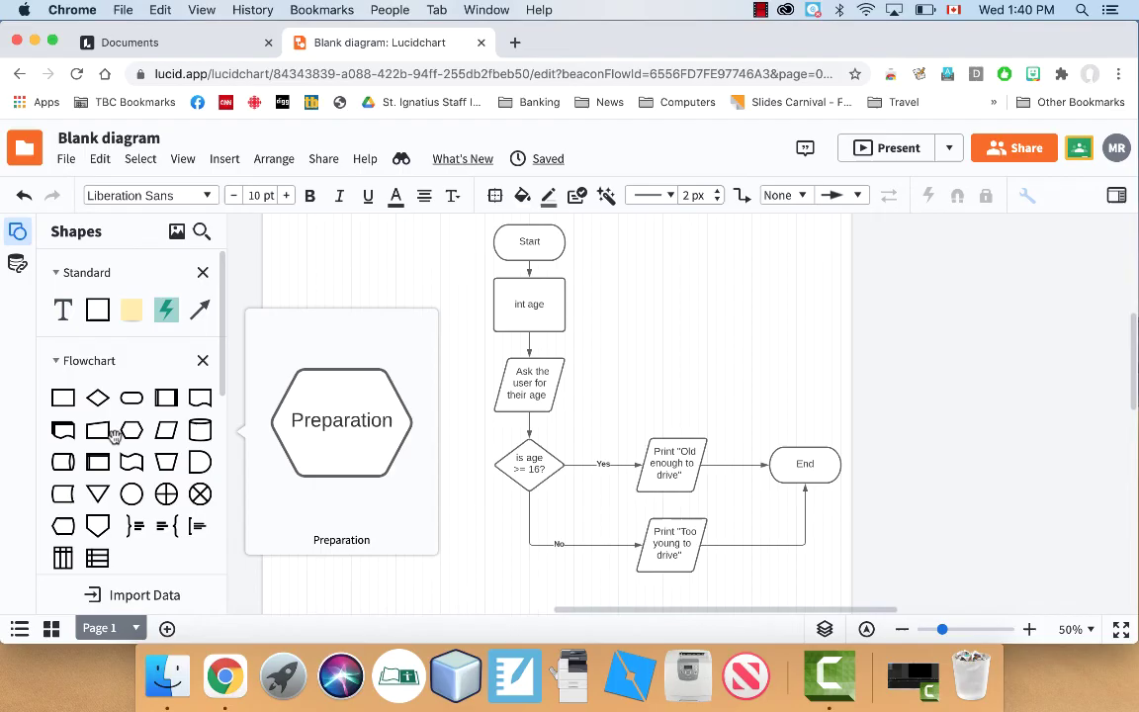
{"action": "mouse_move", "coordinate": [98, 433]}
{"action": "mouse_move", "coordinate": [96, 468]}
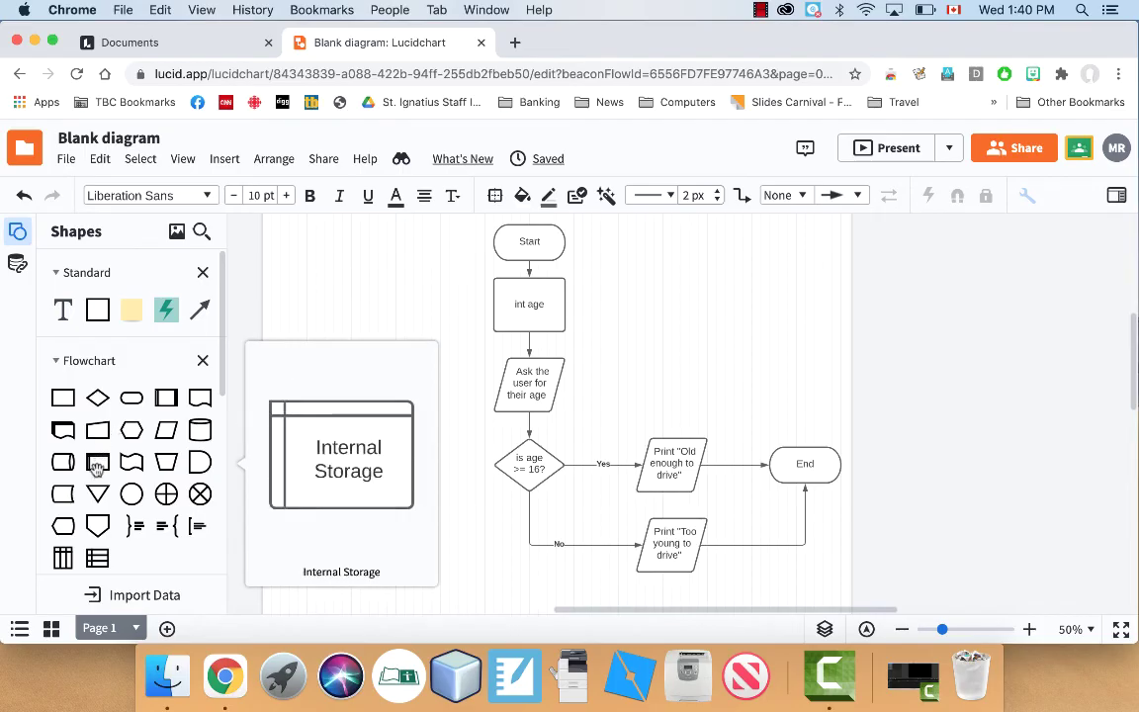
{"action": "mouse_move", "coordinate": [63, 499]}
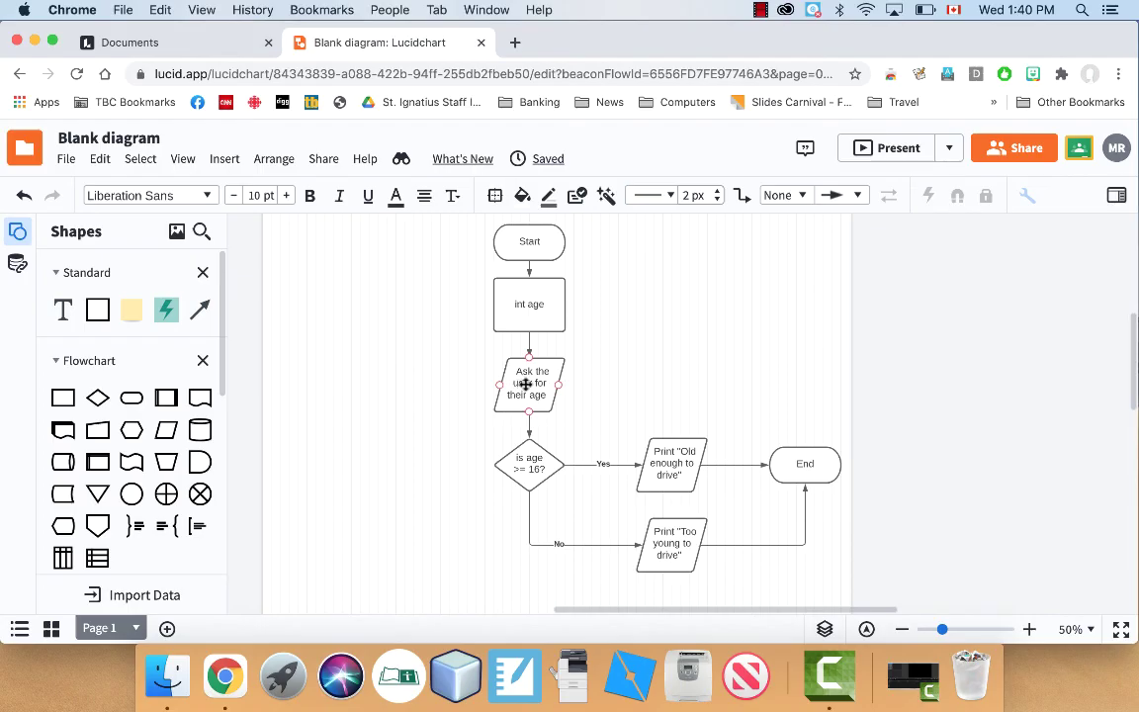
{"action": "left_click", "coordinate": [525, 462]}
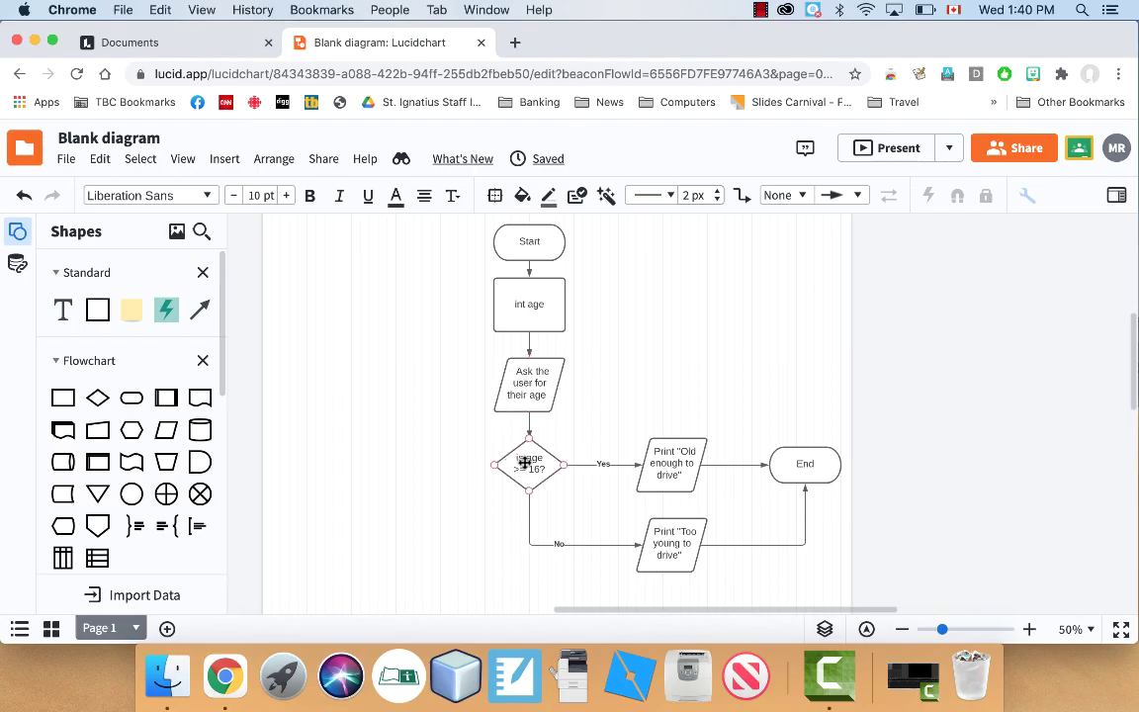
{"action": "left_click", "coordinate": [388, 445]}
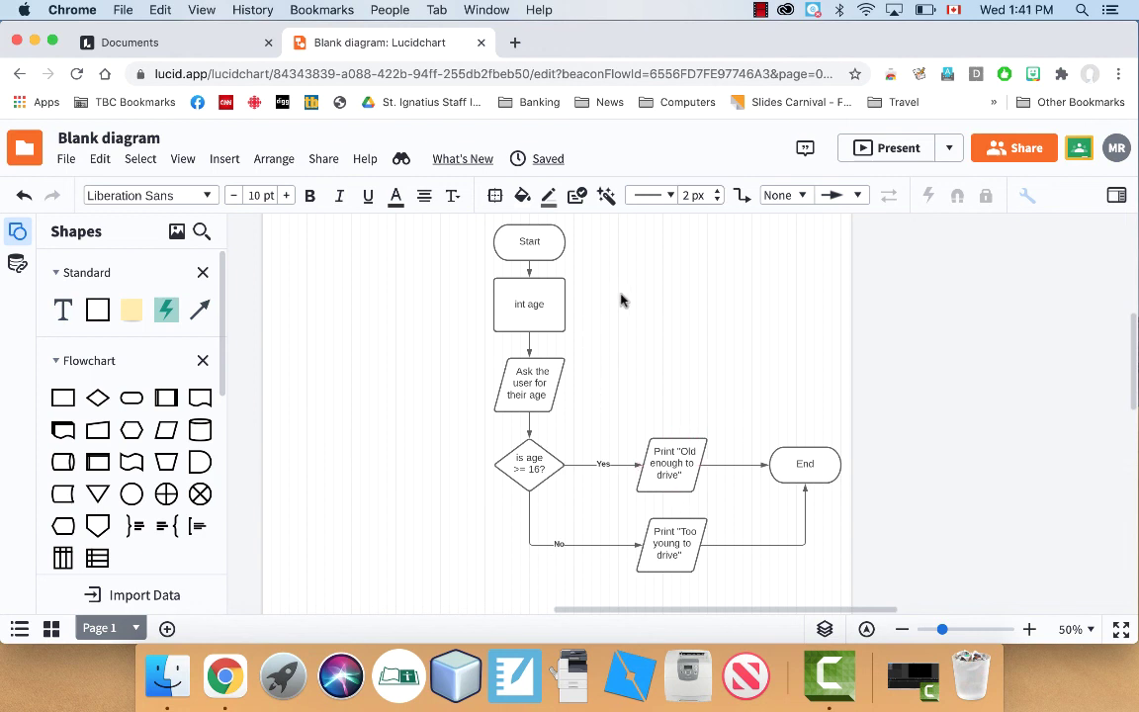
{"action": "left_click", "coordinate": [514, 287]}
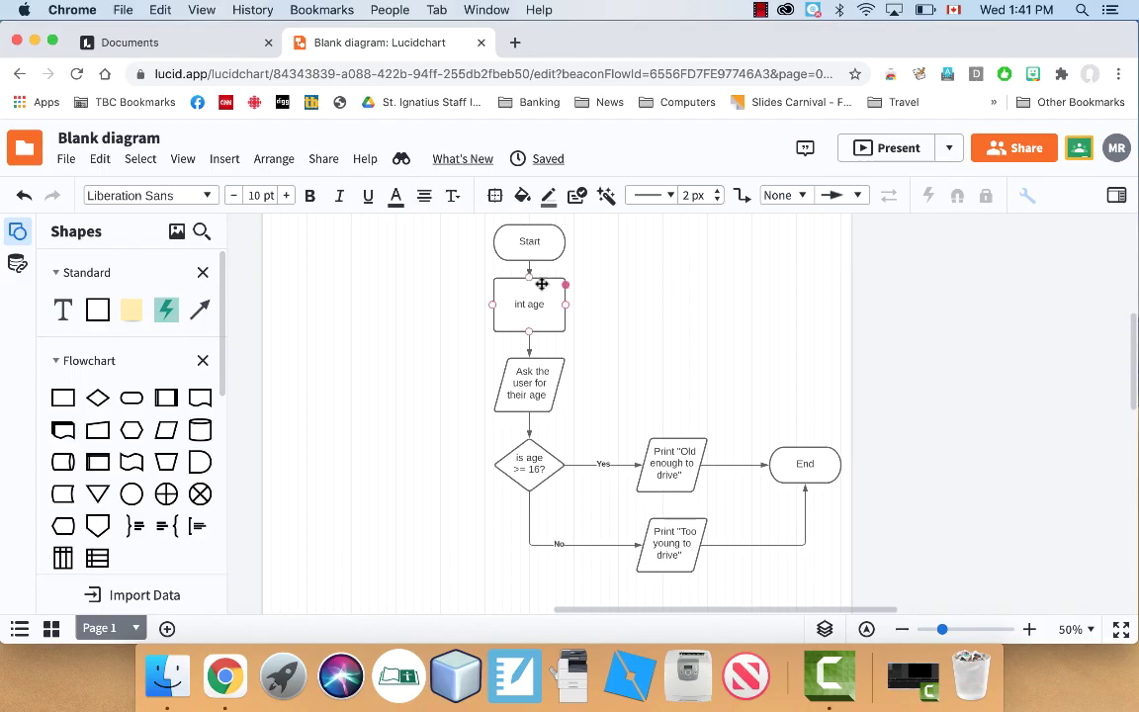
- Look over the file options for importing, exporting and sharing the diagram
{"action": "left_click", "coordinate": [64, 161]}
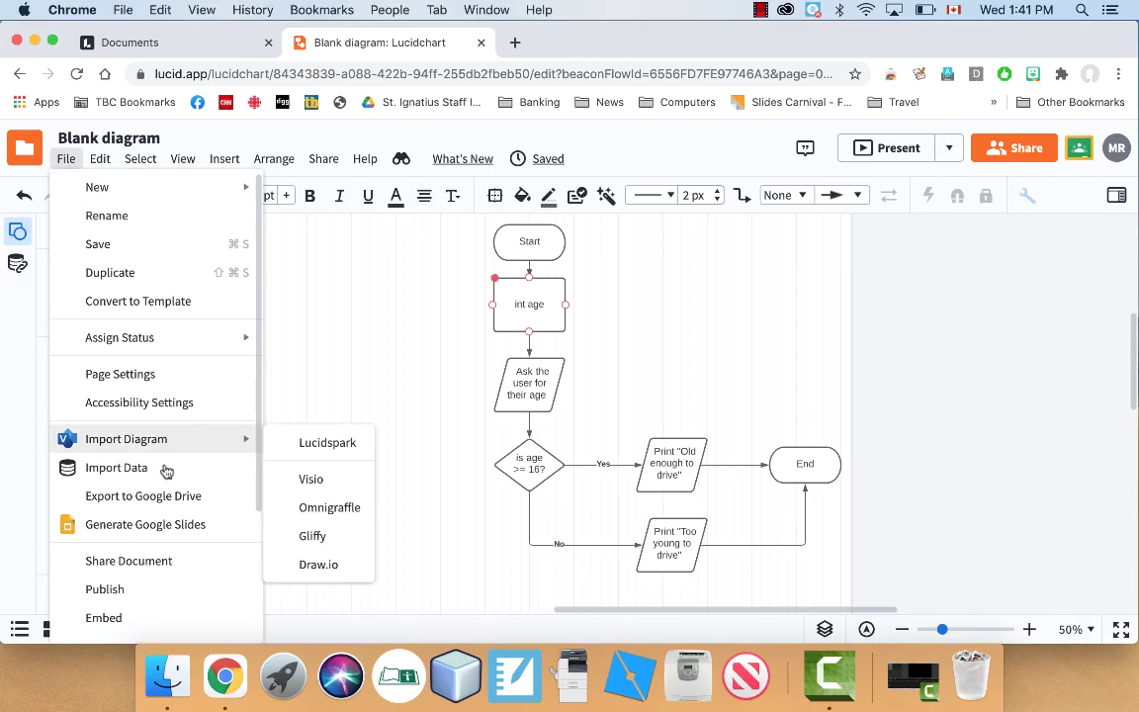
{"action": "left_click", "coordinate": [348, 338]}
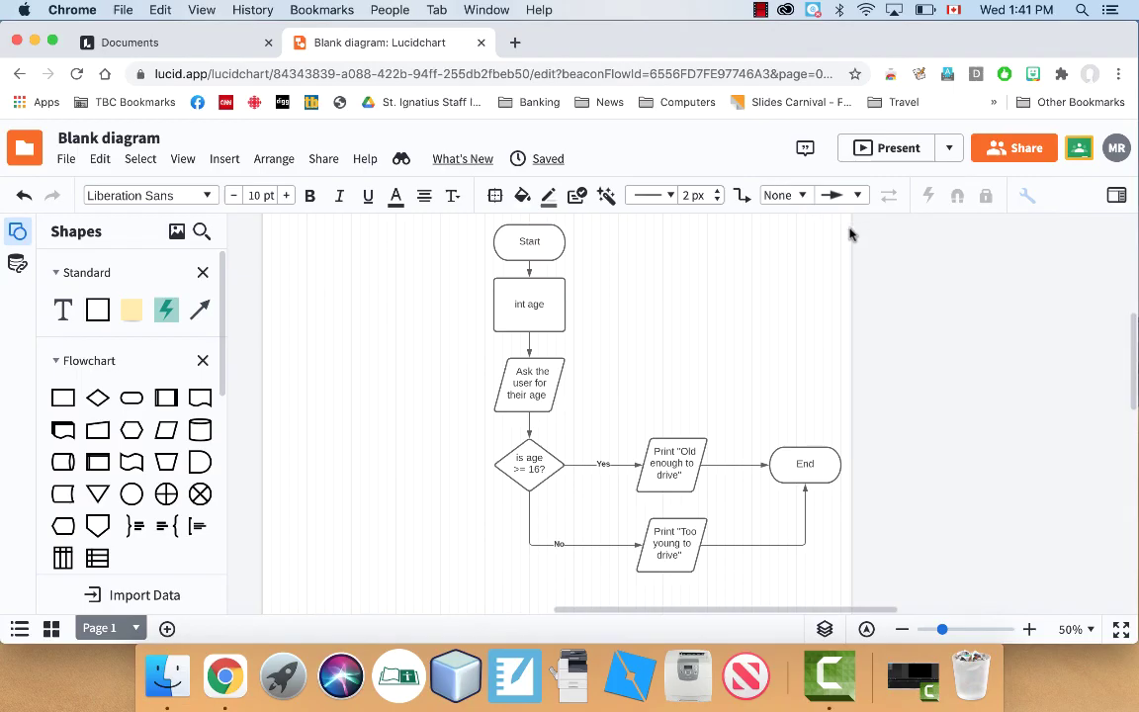